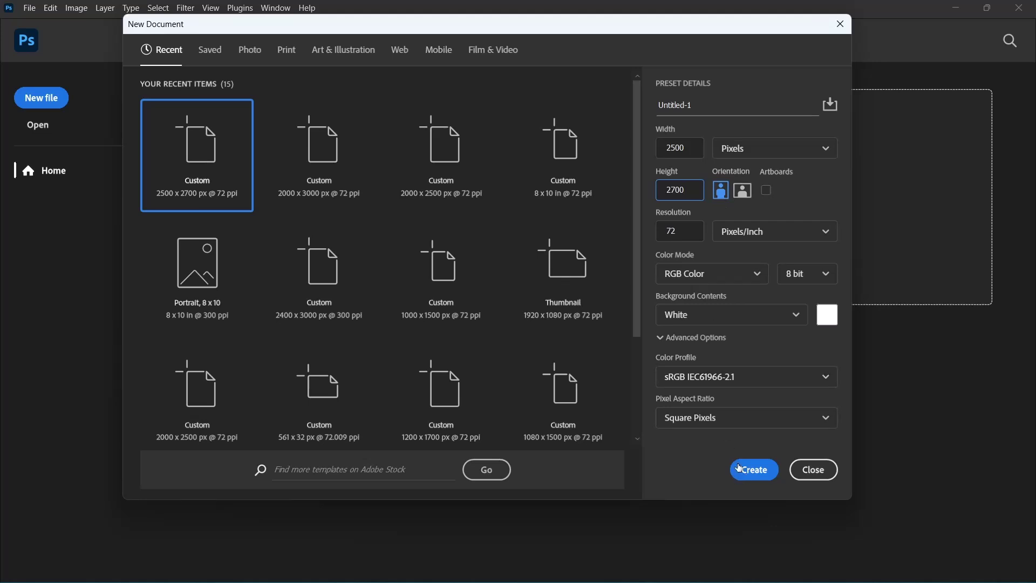
Step: Create a 2500 × 2700 px, 72 ppi white document and draw a black rectangle about 1145 × 2600 px on its left half
{"action": "left_click", "coordinate": [741, 469]}
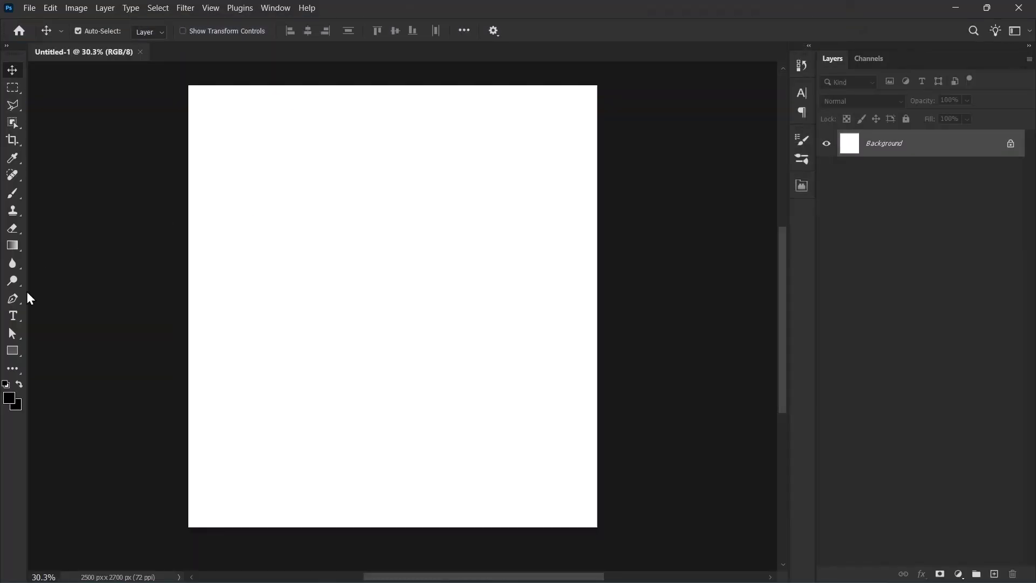
{"action": "left_click", "coordinate": [12, 351]}
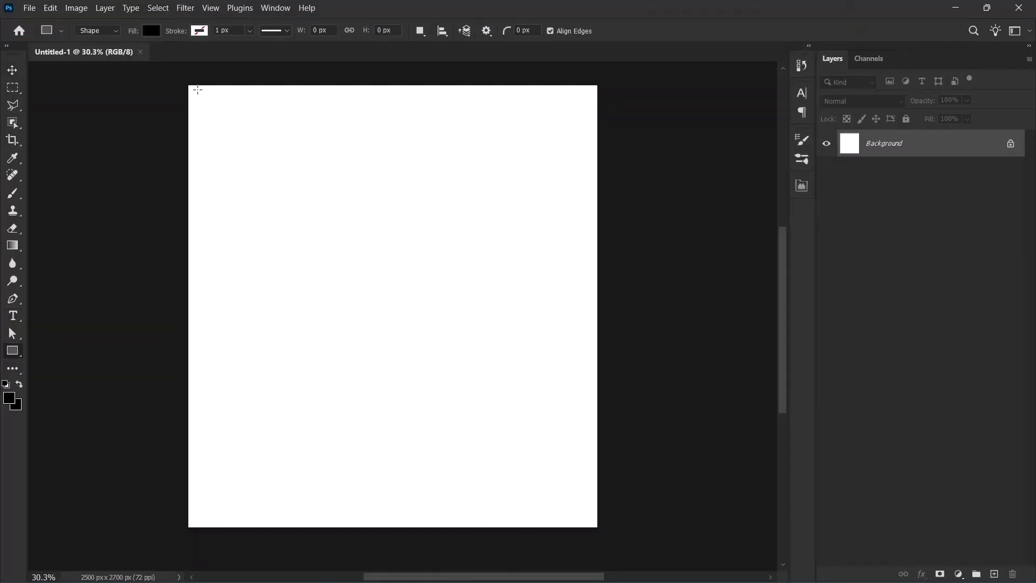
{"action": "left_click_drag", "start_coordinate": [197, 90], "coordinate": [385, 515]}
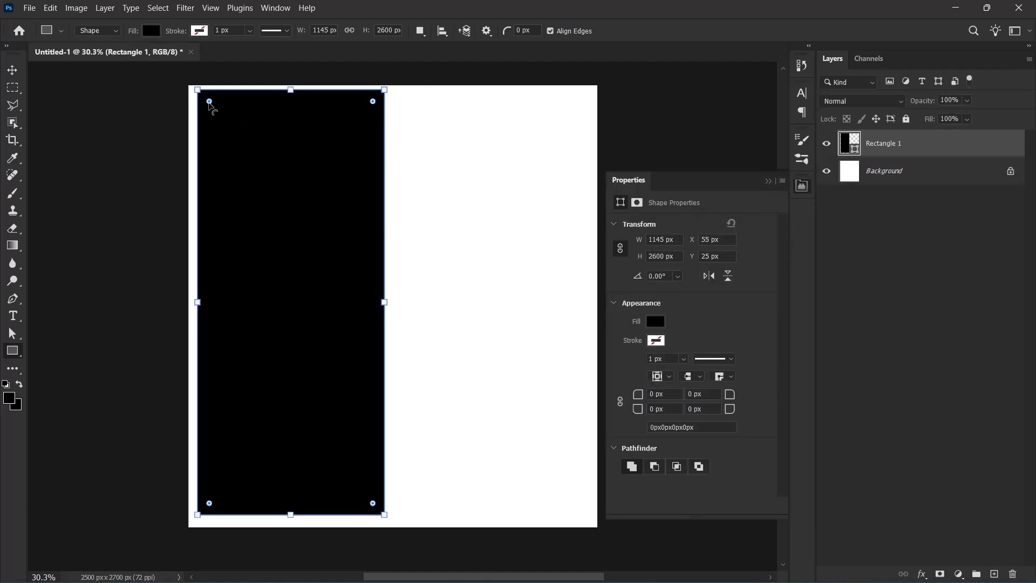
Step: Round the rectangle's corners to 85 px and move it to about X 71 px, Y 50 px
{"action": "left_click_drag", "start_coordinate": [209, 101], "coordinate": [211, 104]}
{"action": "key", "text": "v"}
{"action": "left_click_drag", "start_coordinate": [318, 218], "coordinate": [324, 245]}
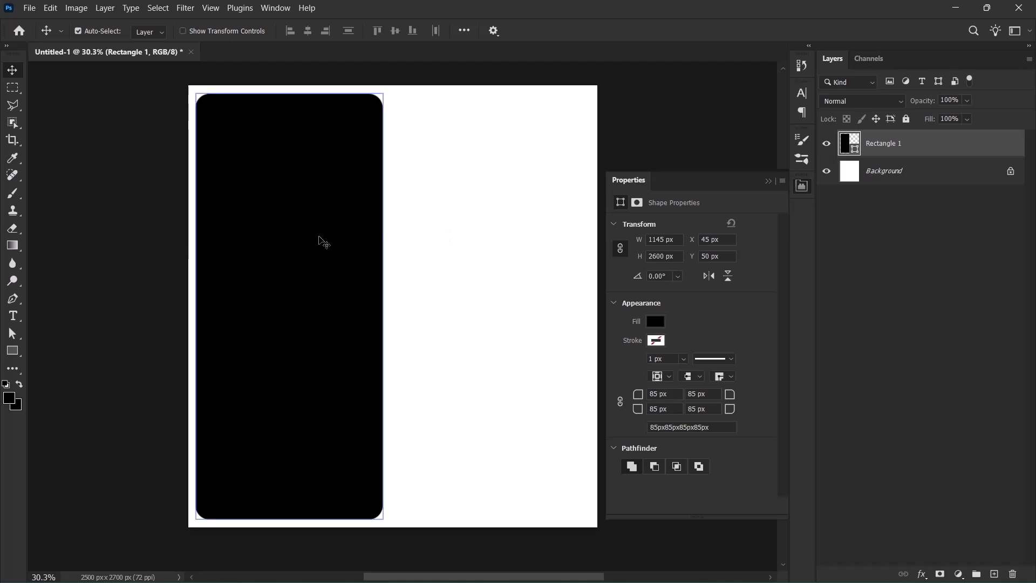
{"action": "left_click_drag", "start_coordinate": [312, 237], "coordinate": [314, 237]}
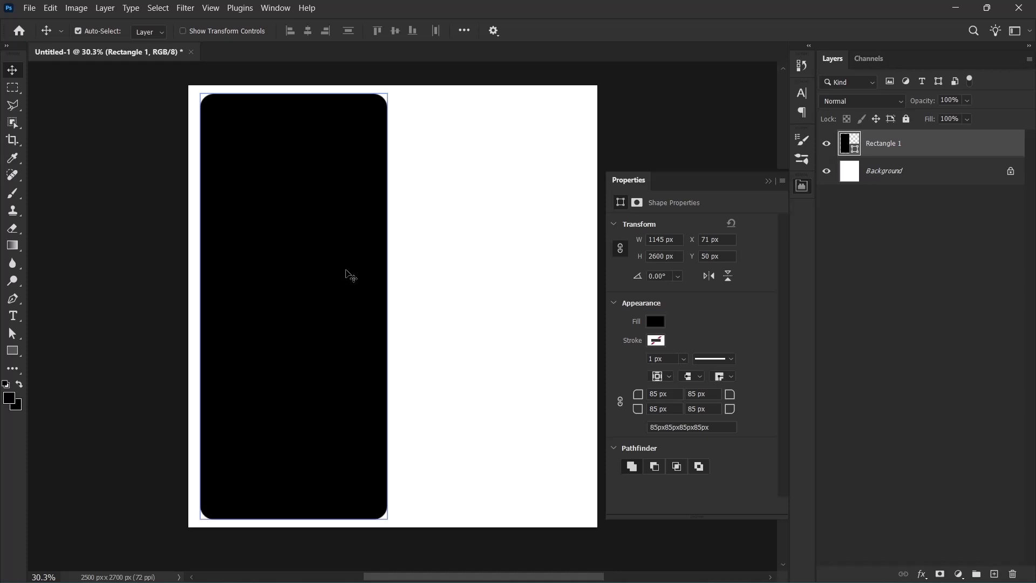
{"action": "left_click", "coordinate": [768, 182]}
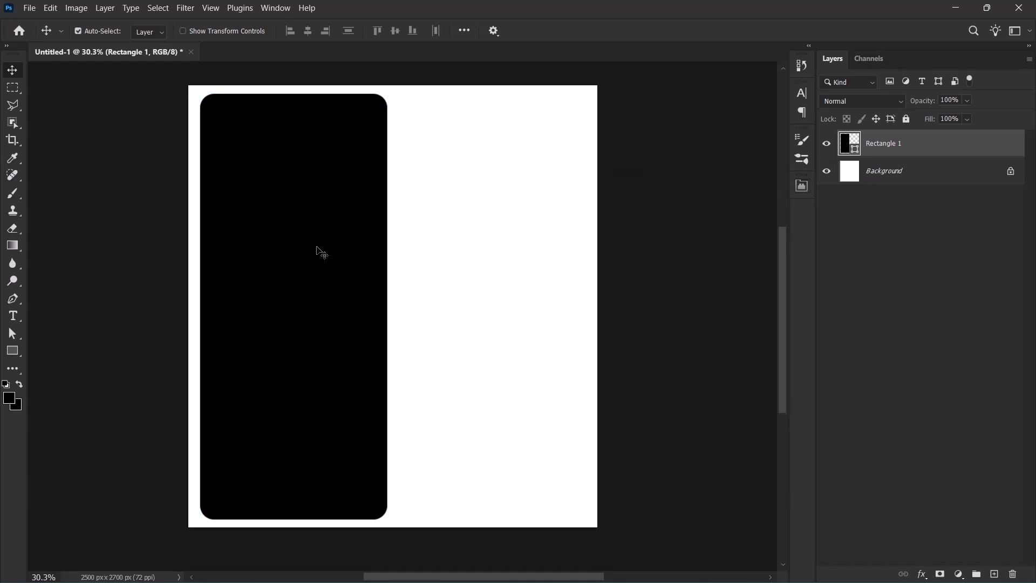
{"action": "scroll", "coordinate": [291, 243], "scroll_direction": "down", "scroll_amount": 3}
{"action": "left_click", "coordinate": [402, 248]}
{"action": "scroll", "coordinate": [402, 248], "scroll_direction": "up", "scroll_amount": 3}
{"action": "left_click_drag", "start_coordinate": [331, 270], "coordinate": [356, 289]}
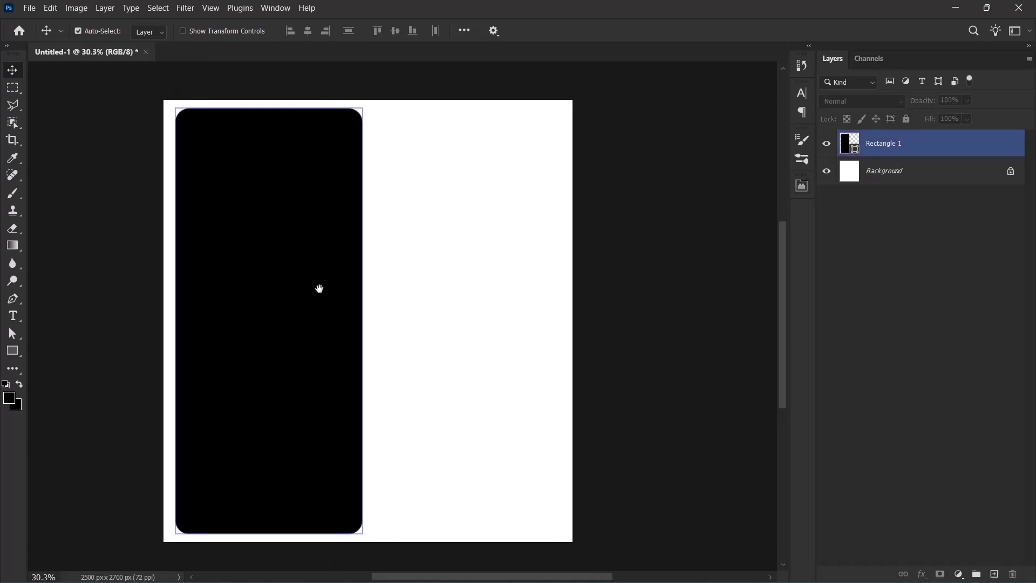
Step: Add the text "PIXELS" in Kimberley Black at 165 pt on the white area beside the rectangle
{"action": "left_click", "coordinate": [13, 316]}
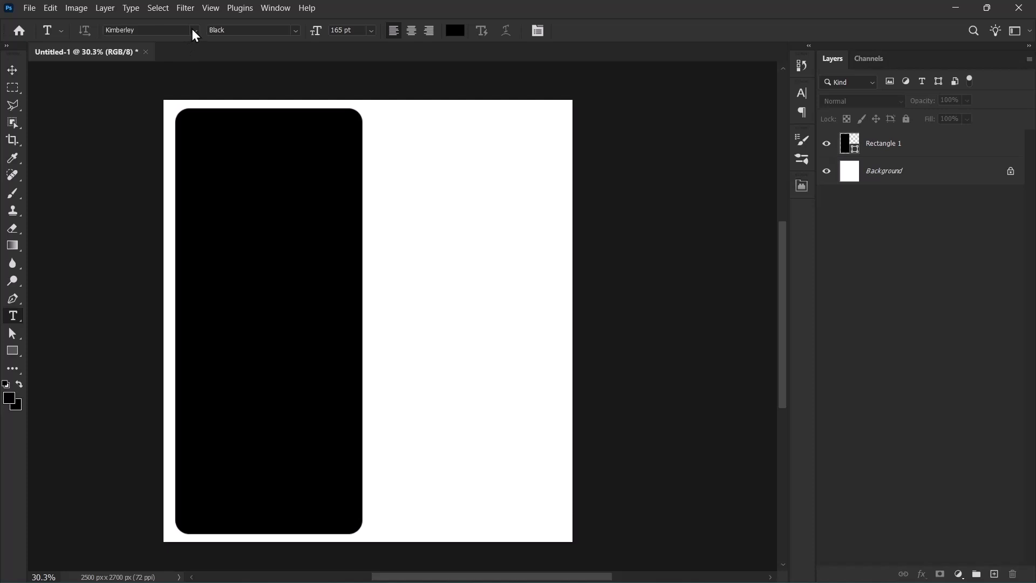
{"action": "left_click", "coordinate": [415, 218]}
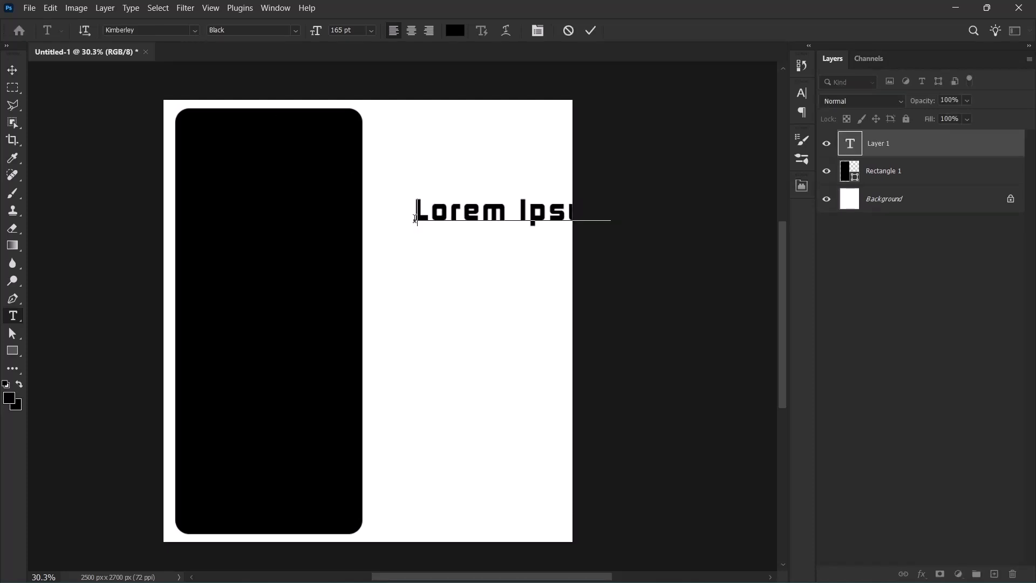
{"action": "type", "text": "PIXELS"}
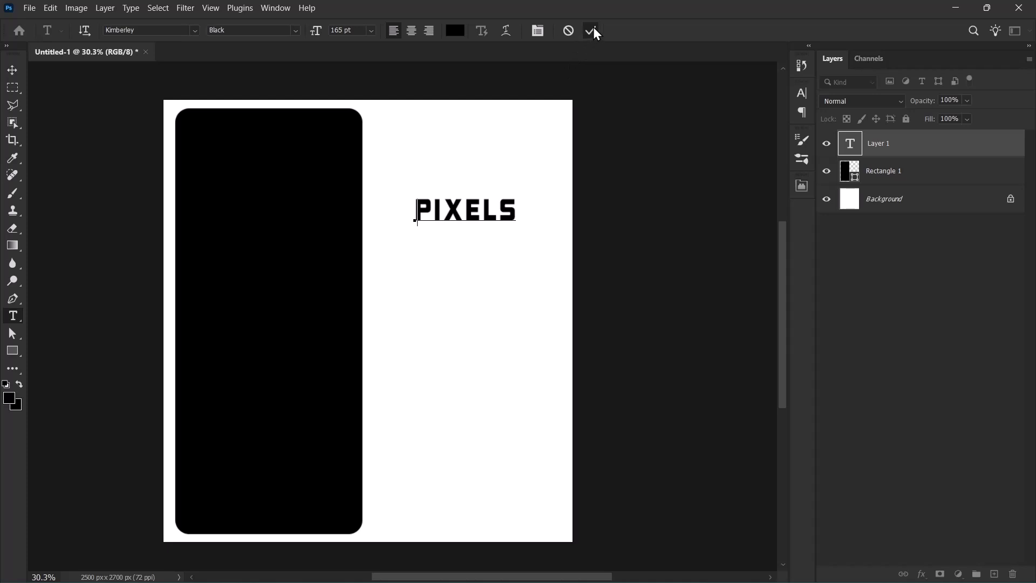
{"action": "left_click", "coordinate": [593, 30]}
Step: Change the colour of the PIXELS text to red
{"action": "double_click", "coordinate": [461, 212]}
{"action": "left_click", "coordinate": [455, 31]}
{"action": "left_click_drag", "start_coordinate": [436, 127], "coordinate": [526, 92]}
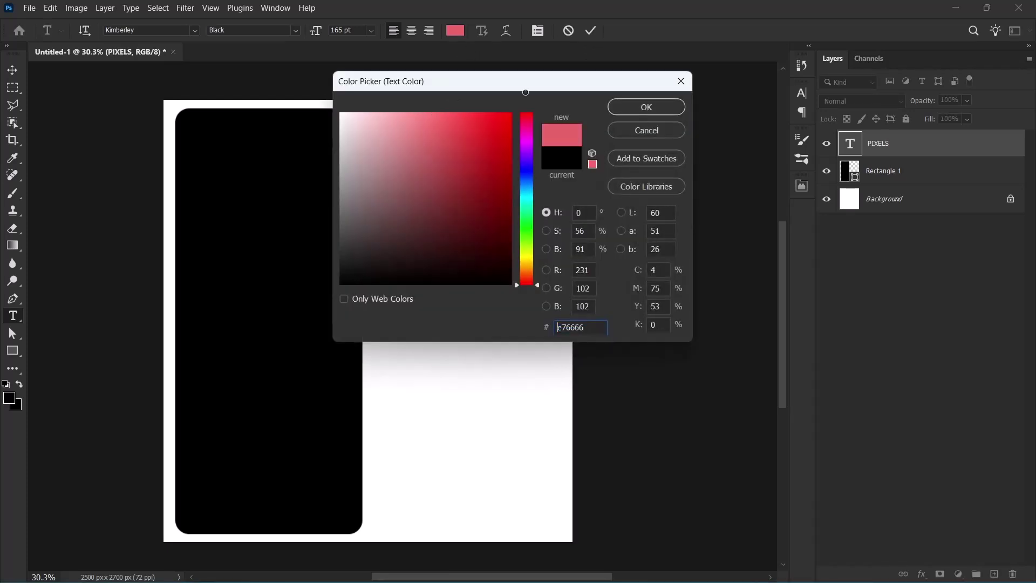
{"action": "left_click", "coordinate": [626, 109]}
{"action": "left_click", "coordinate": [591, 31]}
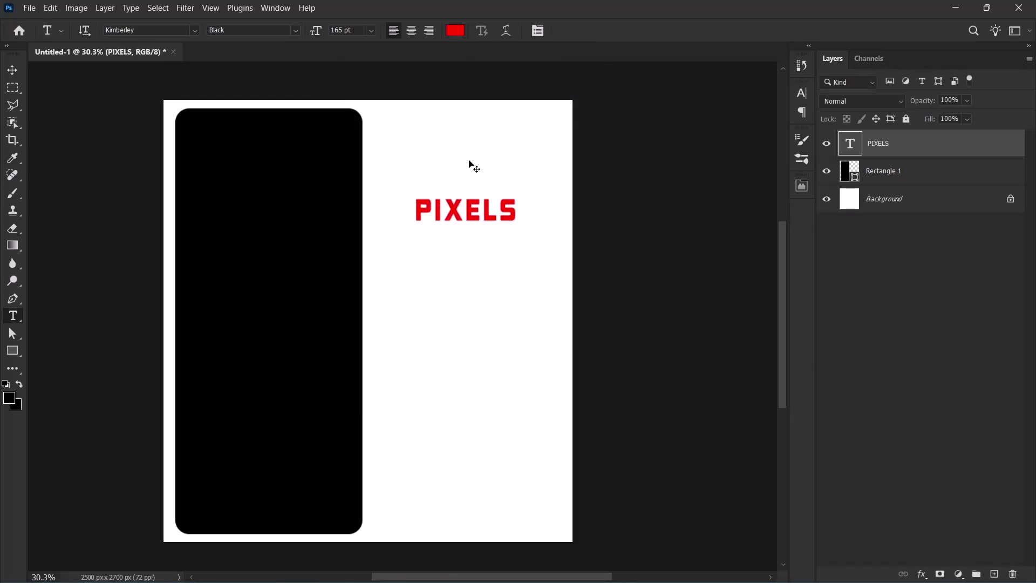
Step: Rotate the PIXELS text 90°, scale it to about 193% and place it over the upper right edge of the rectangle
{"action": "key", "text": "ctrl+t"}
{"action": "left_click_drag", "start_coordinate": [522, 168], "coordinate": [502, 265]}
{"action": "left_click_drag", "start_coordinate": [475, 211], "coordinate": [367, 198]}
{"action": "scroll", "coordinate": [342, 142], "scroll_direction": "up", "scroll_amount": 8}
{"action": "scroll", "coordinate": [330, 110], "scroll_direction": "up", "scroll_amount": 10}
{"action": "scroll", "coordinate": [389, 228], "scroll_direction": "down", "scroll_amount": 8}
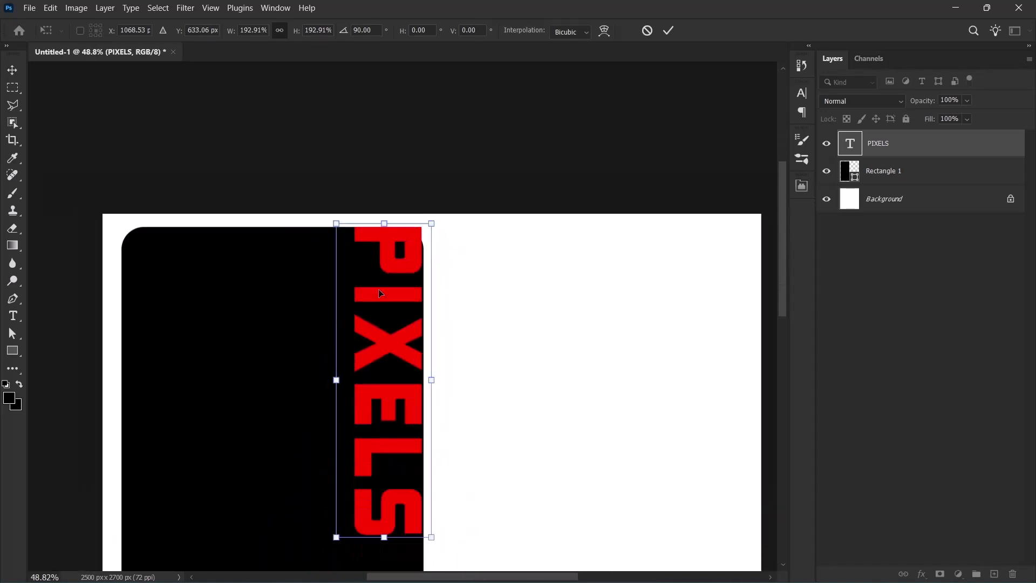
Step: Enlarge the rotated PIXELS text to about 427% so its last letter reaches the rectangle's bottom edge
{"action": "left_click_drag", "start_coordinate": [359, 403], "coordinate": [413, 215]}
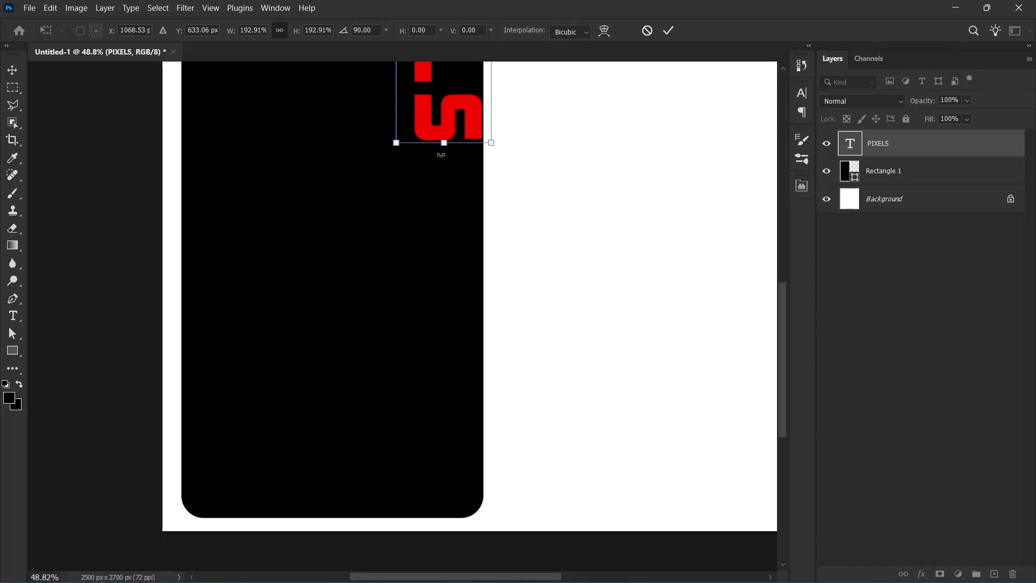
{"action": "left_click_drag", "start_coordinate": [441, 155], "coordinate": [422, 497]}
{"action": "scroll", "coordinate": [426, 496], "scroll_direction": "up", "scroll_amount": 5}
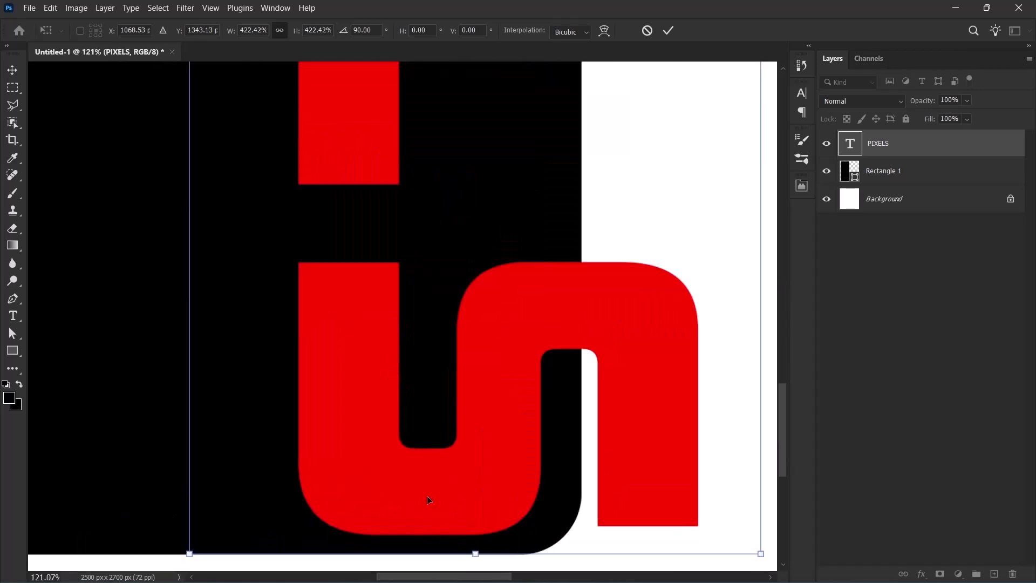
{"action": "scroll", "coordinate": [429, 500], "scroll_direction": "up", "scroll_amount": 6}
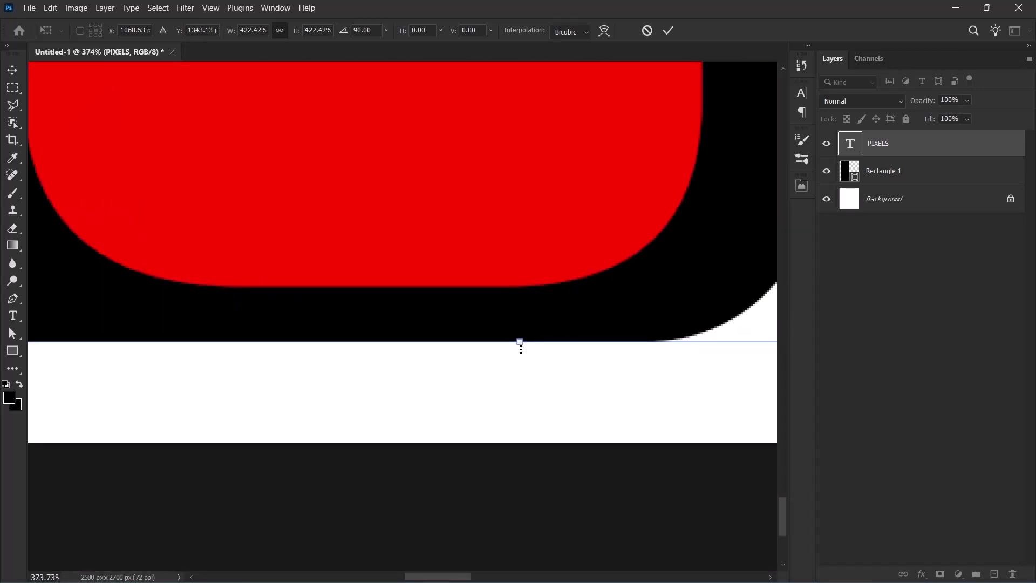
{"action": "left_click_drag", "start_coordinate": [521, 350], "coordinate": [518, 400]}
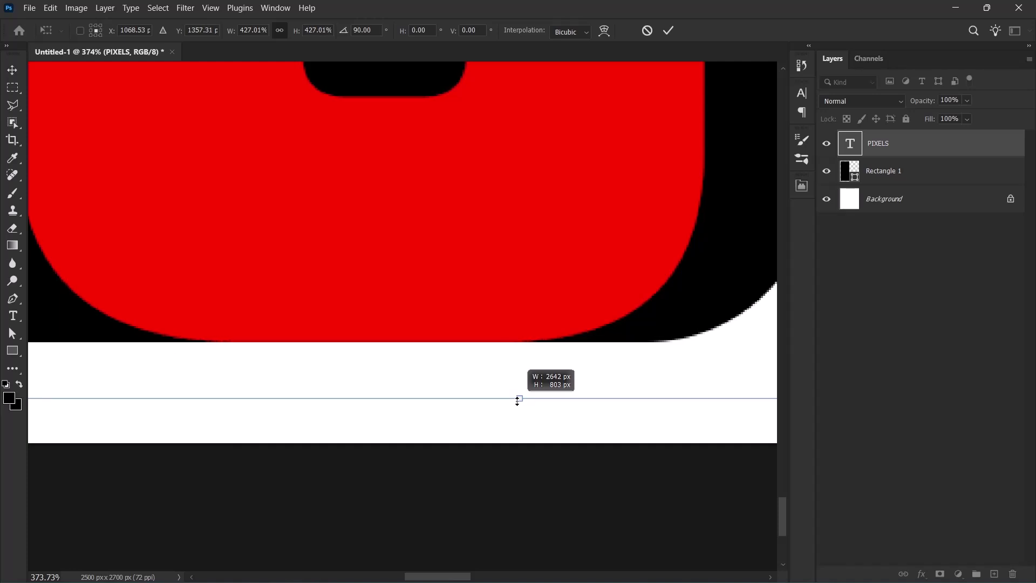
{"action": "left_click_drag", "start_coordinate": [518, 400], "coordinate": [518, 400]}
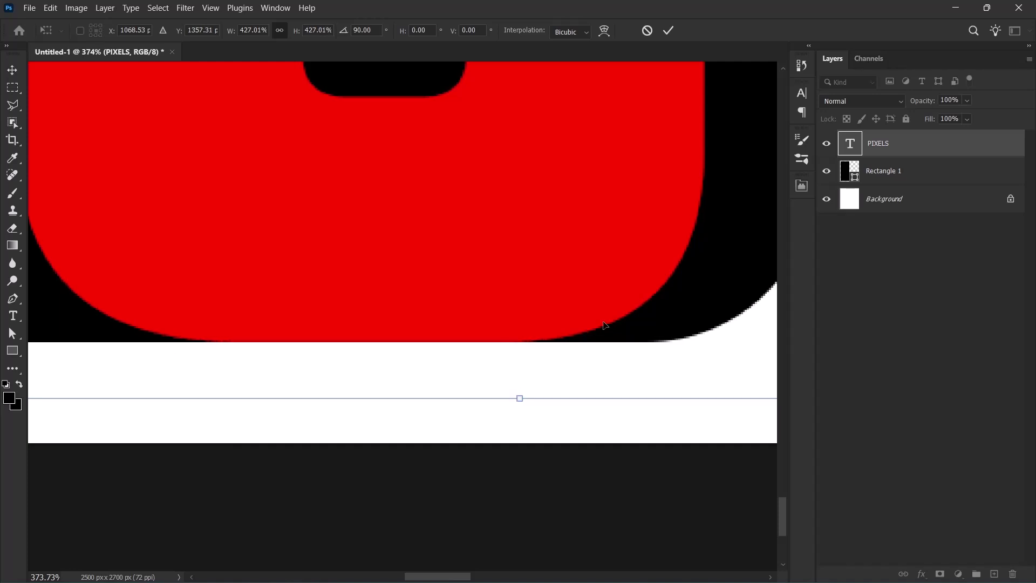
{"action": "left_click", "coordinate": [671, 36]}
{"action": "scroll", "coordinate": [513, 276], "scroll_direction": "down", "scroll_amount": 10}
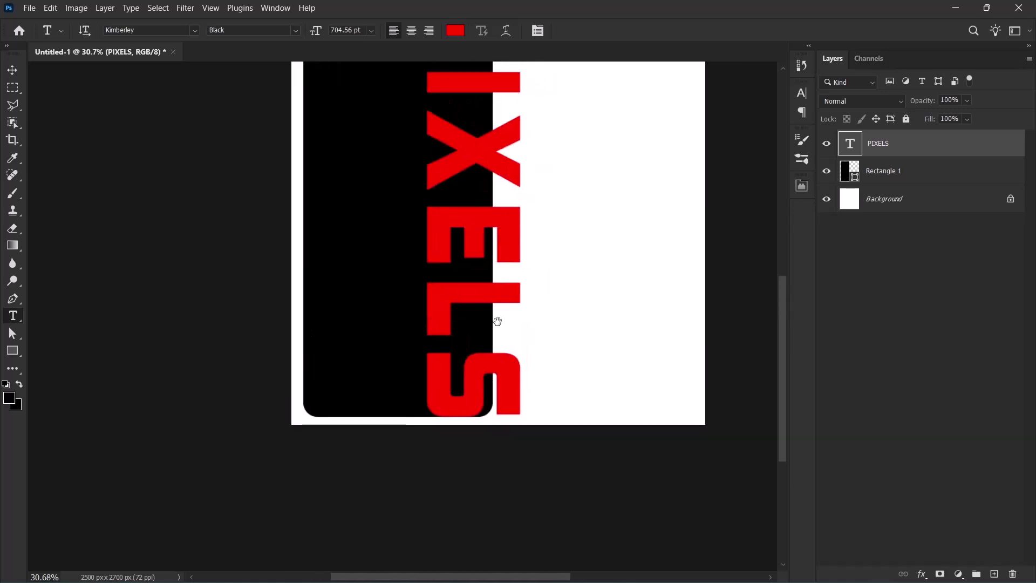
{"action": "left_click_drag", "start_coordinate": [499, 240], "coordinate": [482, 261]}
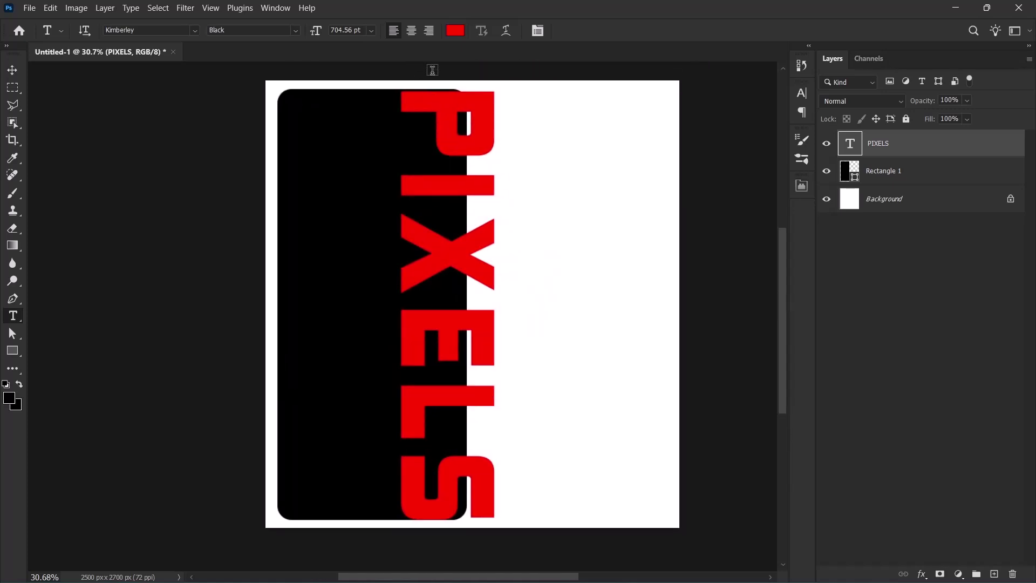
{"action": "scroll", "coordinate": [433, 70], "scroll_direction": "up", "scroll_amount": 1}
{"action": "left_click", "coordinate": [453, 85]}
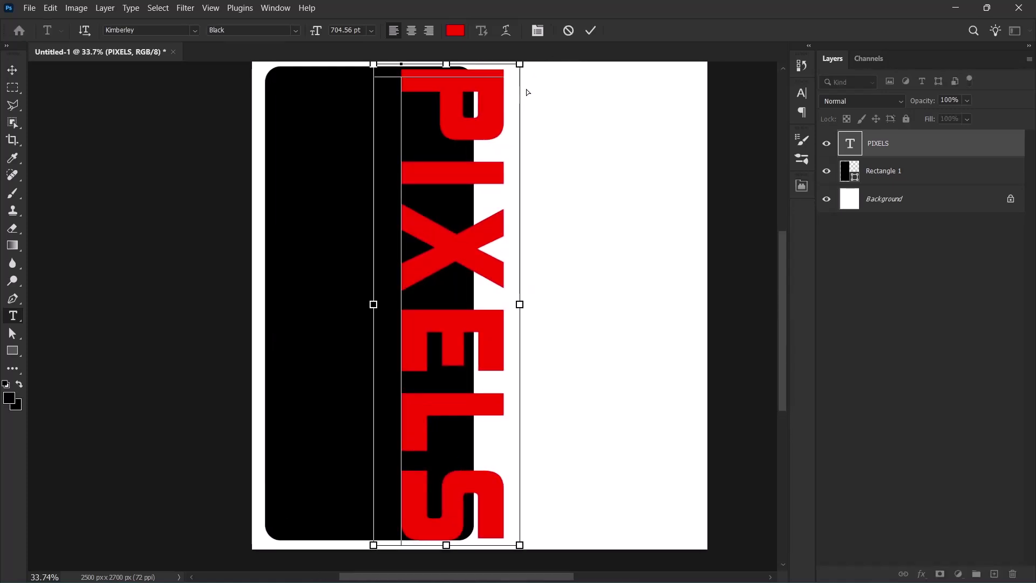
{"action": "key", "text": "ctrl+t"}
{"action": "left_click", "coordinate": [572, 31]}
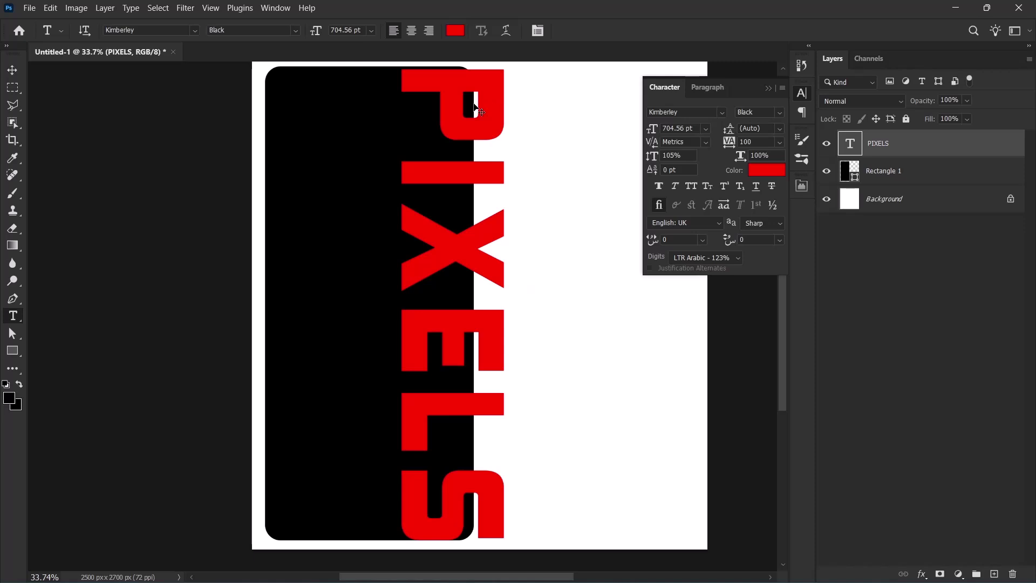
Step: Stretch the rotated PIXELS text to about 100.7% so its first letter meets the rectangle's top edge
{"action": "key", "text": "ctrl+t"}
{"action": "scroll", "coordinate": [478, 110], "scroll_direction": "up", "scroll_amount": 14}
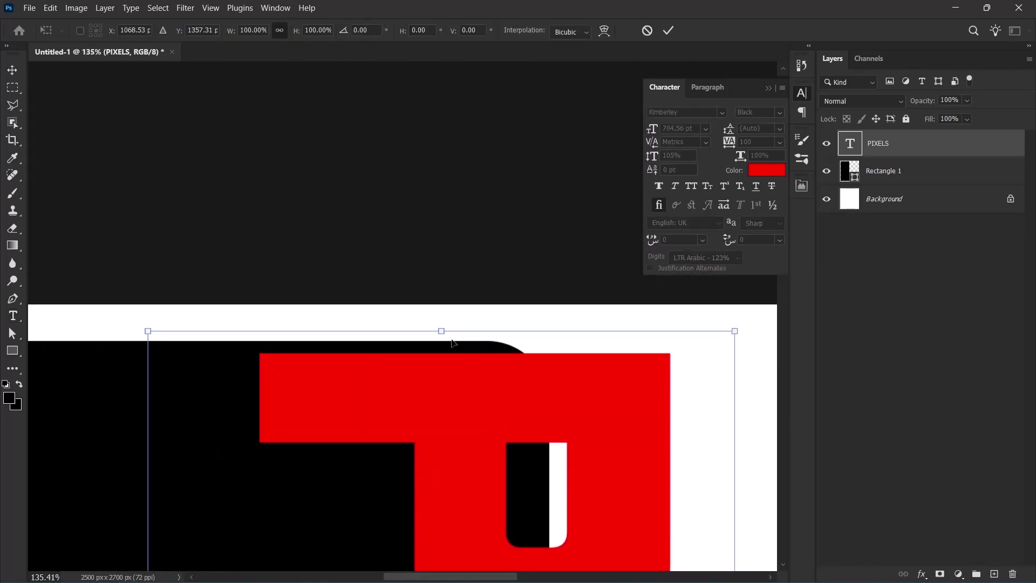
{"action": "left_click_drag", "start_coordinate": [442, 332], "coordinate": [446, 320]}
{"action": "key", "text": "ctrl+z"}
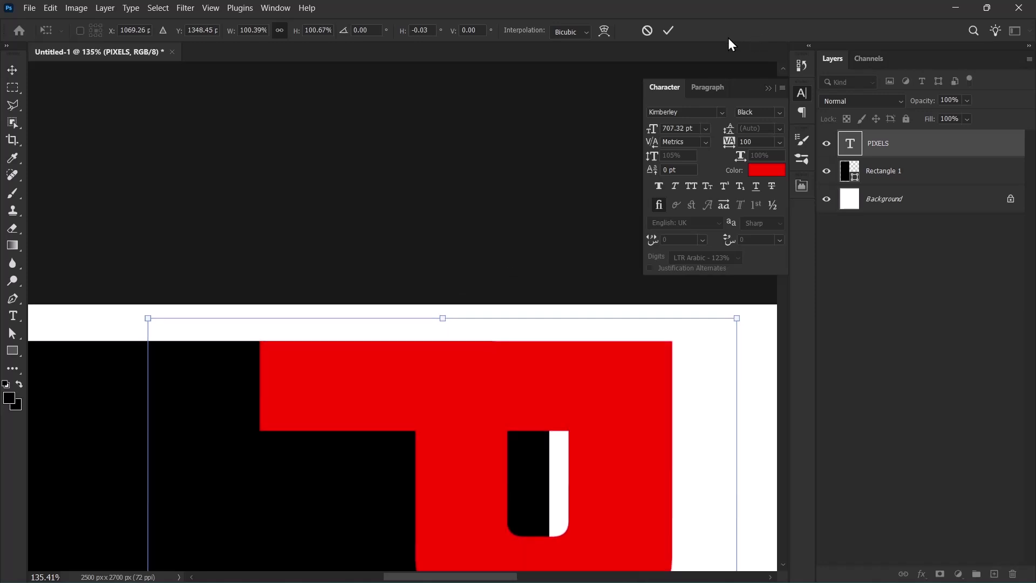
{"action": "left_click", "coordinate": [669, 30]}
{"action": "scroll", "coordinate": [507, 301], "scroll_direction": "down", "scroll_amount": 10}
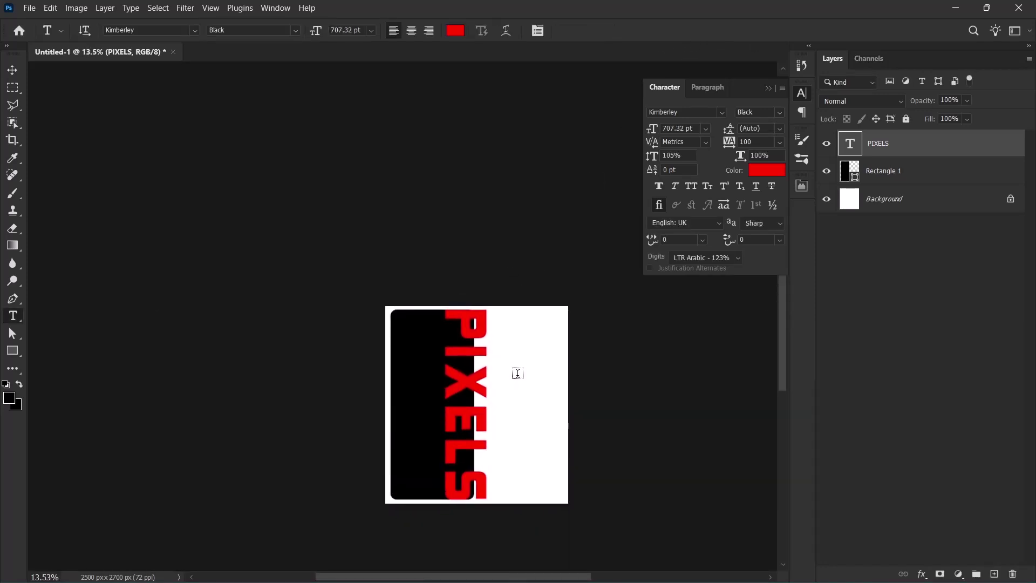
{"action": "left_click", "coordinate": [769, 88]}
Step: Move the PIXELS text to the right so its letters sit flush against the rectangle's right edge
{"action": "scroll", "coordinate": [480, 414], "scroll_direction": "up", "scroll_amount": 5}
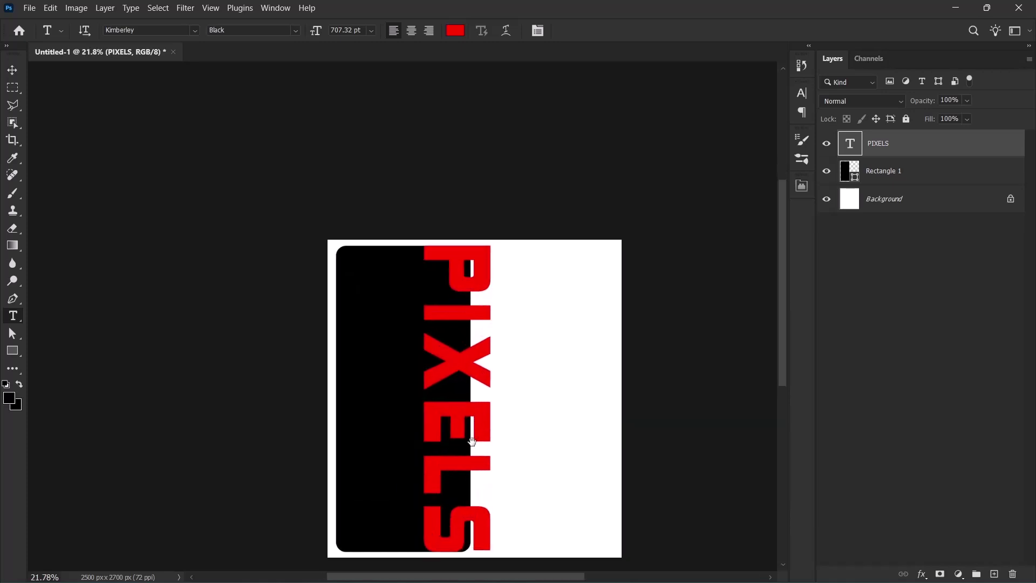
{"action": "left_click_drag", "start_coordinate": [472, 448], "coordinate": [412, 374]}
{"action": "left_click", "coordinate": [12, 66]}
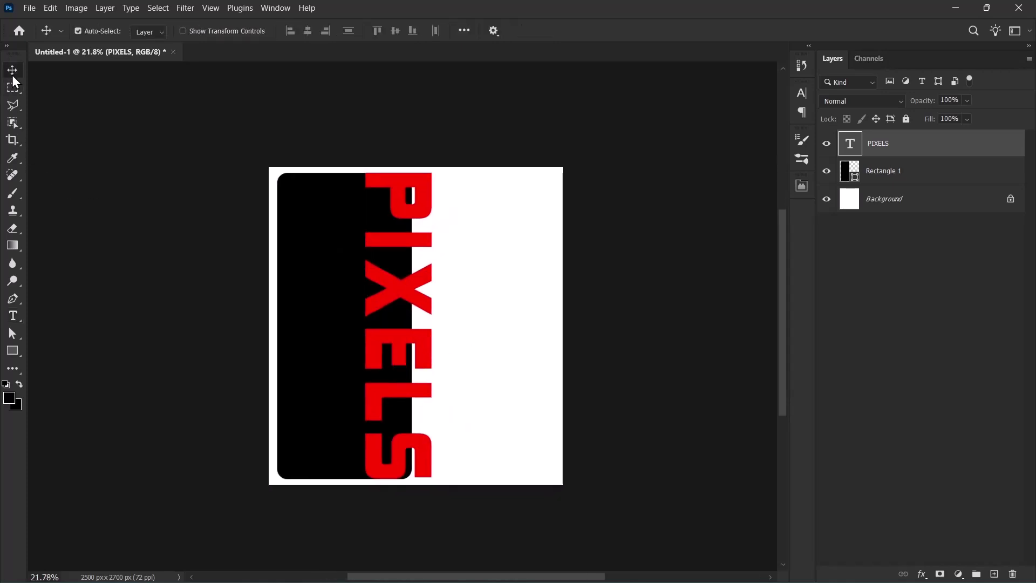
{"action": "scroll", "coordinate": [559, 468], "scroll_direction": "up", "scroll_amount": 6}
{"action": "left_click_drag", "start_coordinate": [376, 354], "coordinate": [384, 374]}
{"action": "scroll", "coordinate": [417, 335], "scroll_direction": "down", "scroll_amount": 5}
Step: Widen the black rectangle to about 1251 px by extending its right edge under the PIXELS letters
{"action": "left_click", "coordinate": [339, 319]}
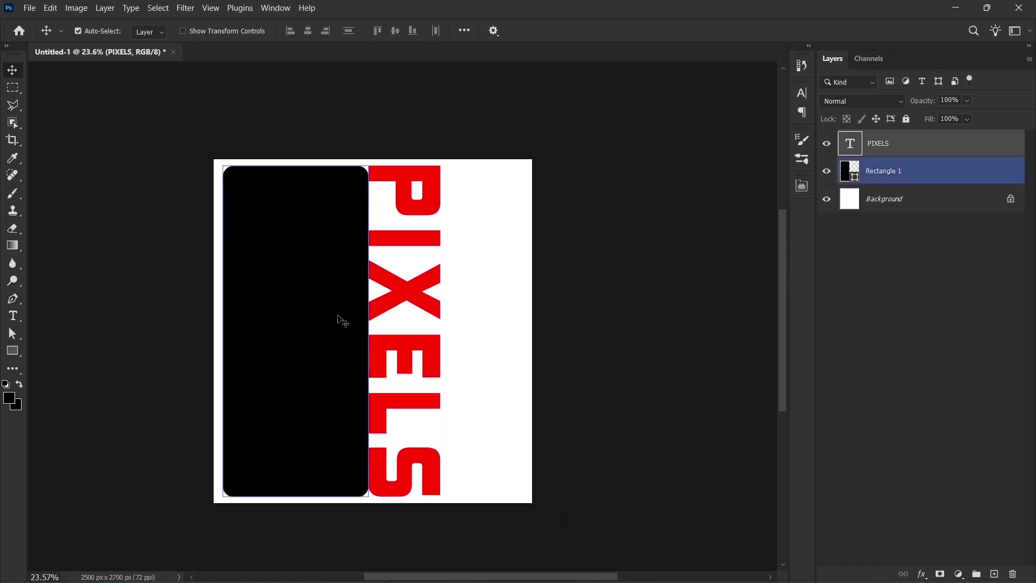
{"action": "left_click", "coordinate": [13, 350]}
{"action": "left_click_drag", "start_coordinate": [370, 331], "coordinate": [384, 334]}
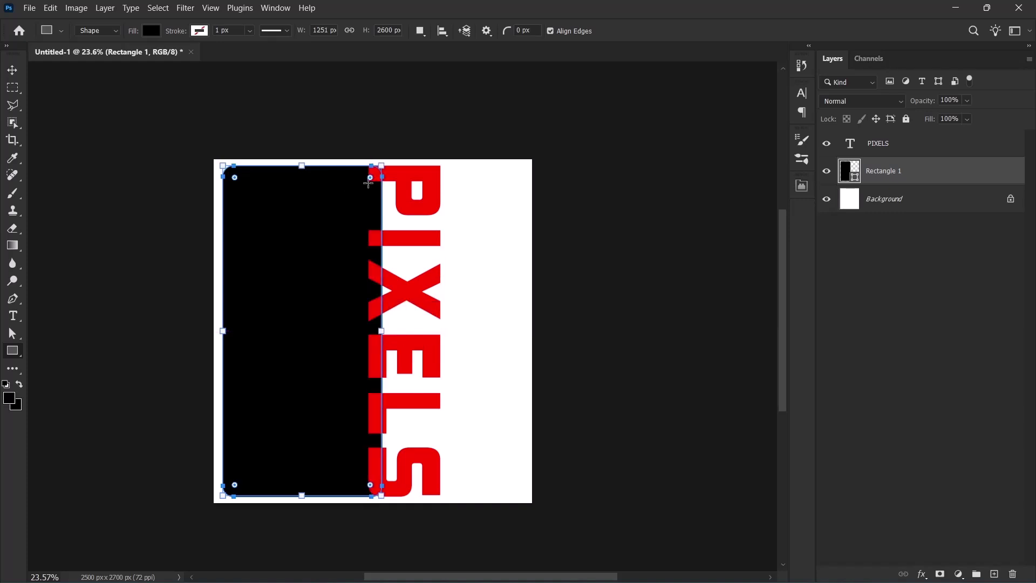
Step: Set the rectangle's upper and lower right corner radii to 0 px and deselect it
{"action": "left_click", "coordinate": [806, 189]}
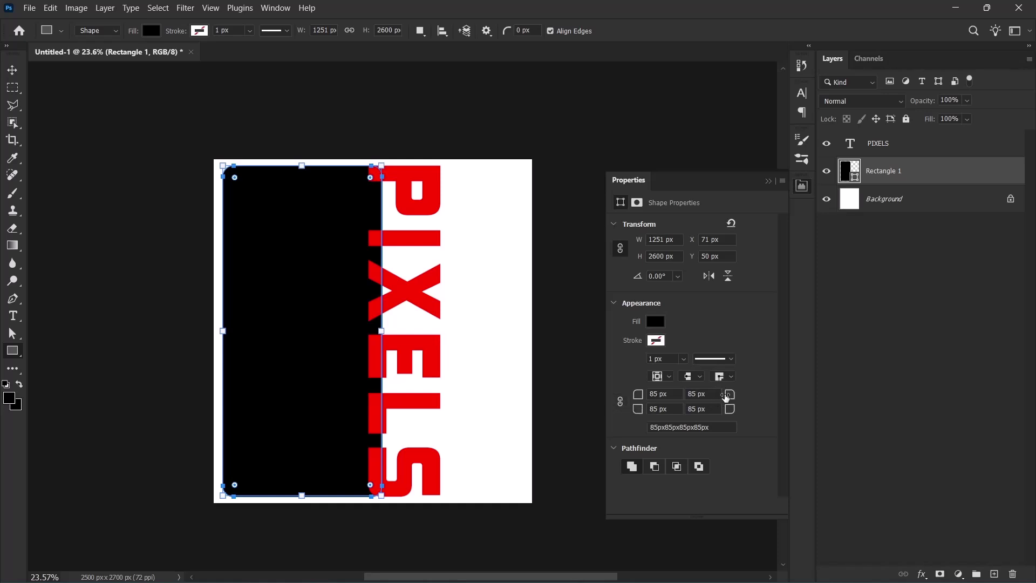
{"action": "left_click_drag", "start_coordinate": [727, 396], "coordinate": [609, 401]}
{"action": "left_click_drag", "start_coordinate": [727, 413], "coordinate": [607, 430]}
{"action": "left_click", "coordinate": [11, 70]}
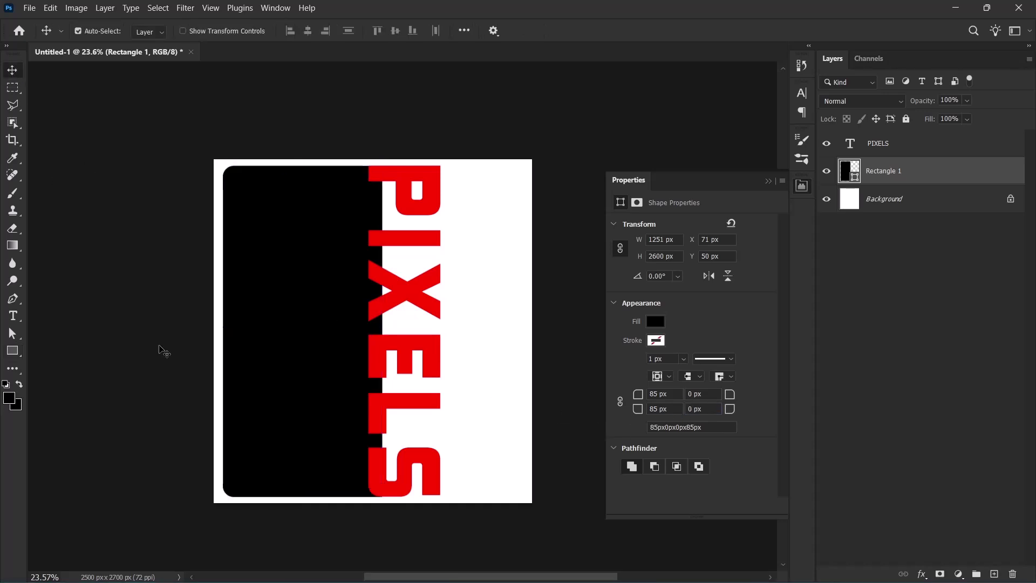
{"action": "left_click", "coordinate": [160, 346]}
{"action": "scroll", "coordinate": [377, 482], "scroll_direction": "up", "scroll_amount": 5}
{"action": "scroll", "coordinate": [429, 372], "scroll_direction": "down", "scroll_amount": 6}
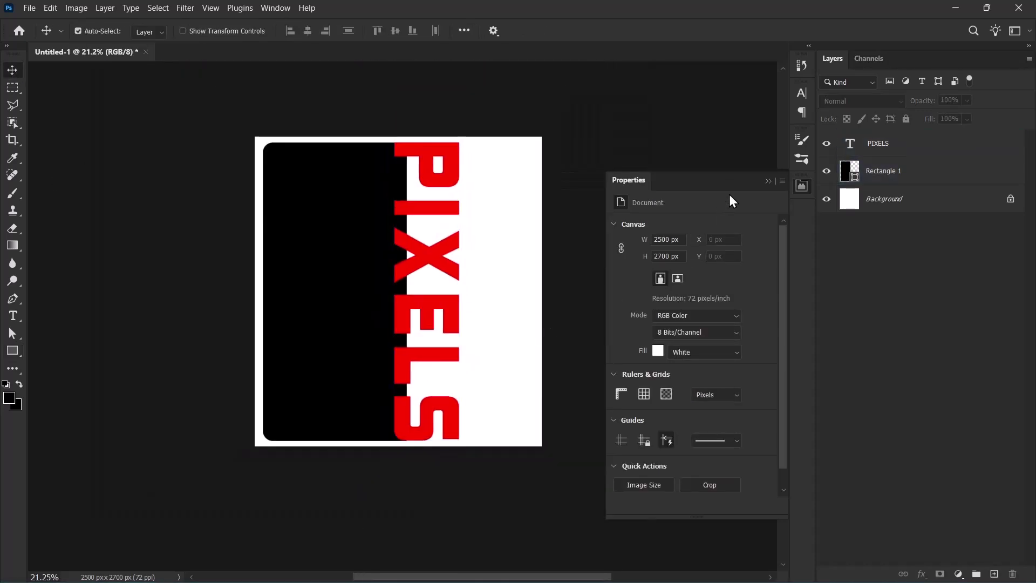
{"action": "left_click", "coordinate": [768, 180]}
Step: Set the colour of the PIXELS text to black, 000000
{"action": "scroll", "coordinate": [432, 243], "scroll_direction": "down", "scroll_amount": 1}
{"action": "scroll", "coordinate": [432, 226], "scroll_direction": "up", "scroll_amount": 1}
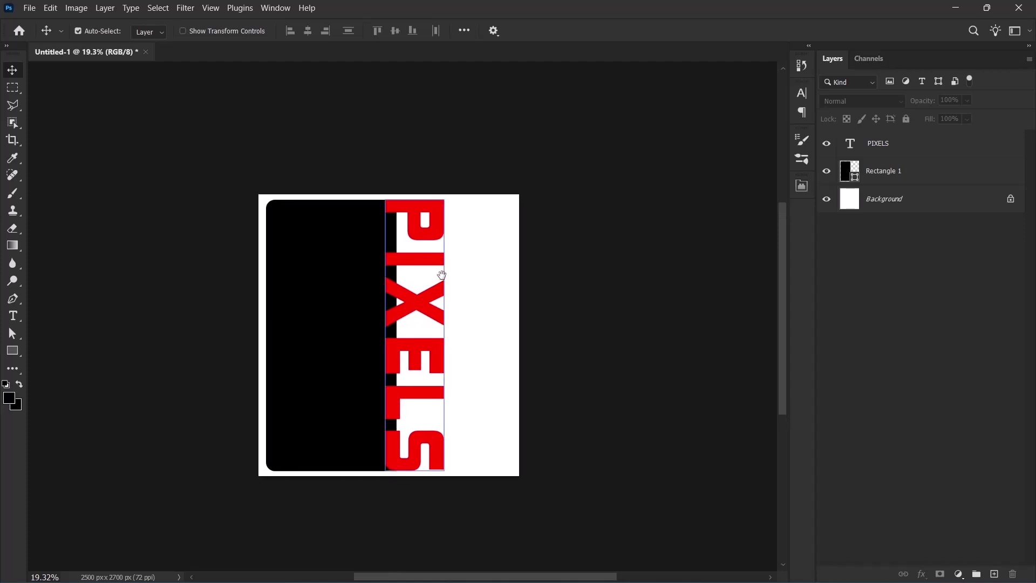
{"action": "left_click", "coordinate": [435, 208]}
{"action": "double_click", "coordinate": [428, 230]}
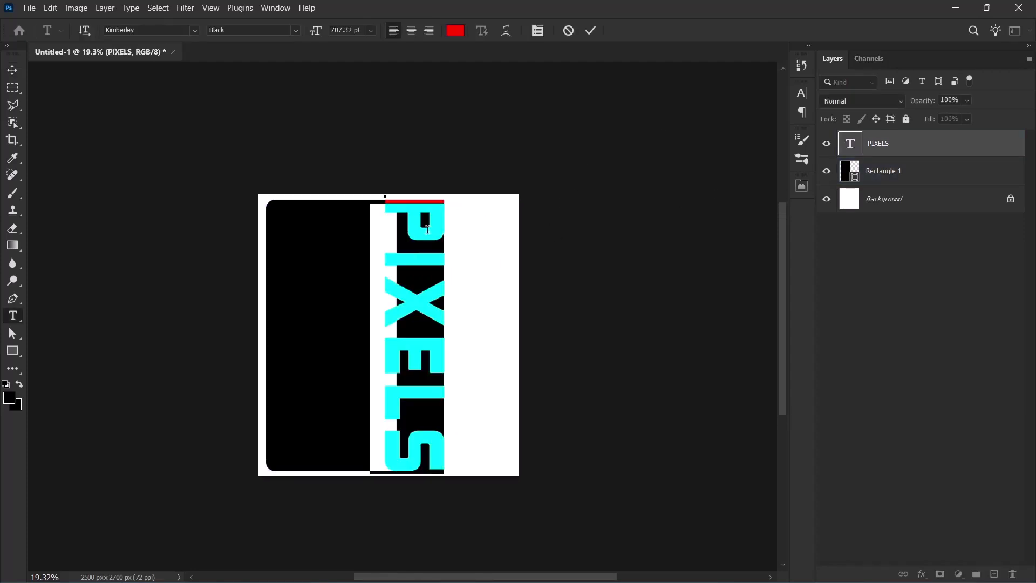
{"action": "left_click", "coordinate": [456, 30]}
{"action": "type", "text": "000000"}
{"action": "left_click", "coordinate": [648, 108]}
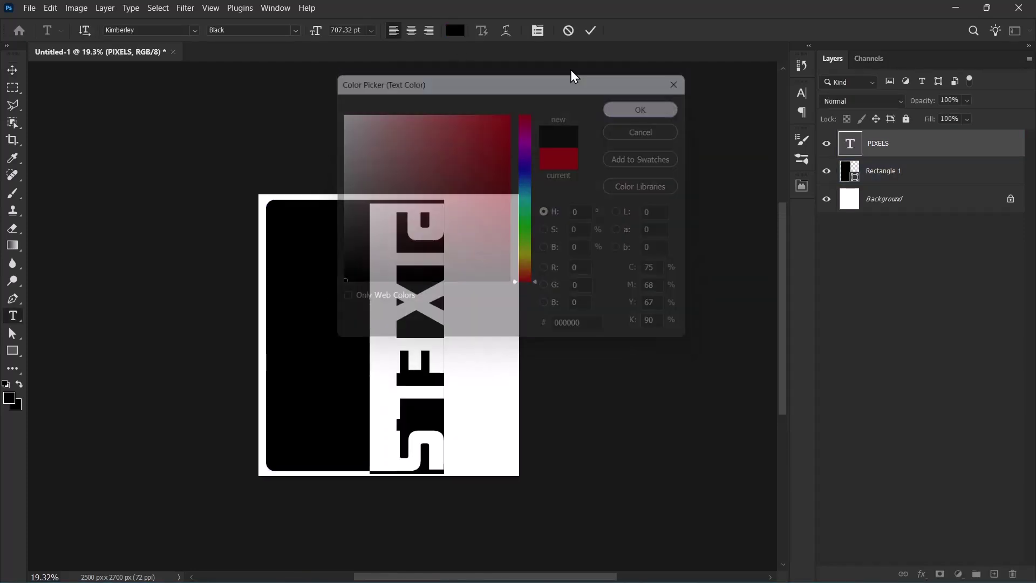
Step: Commit the black PIXELS text and place the ai-generated-8245113_1280 image from the desktop into the document
{"action": "left_click", "coordinate": [590, 31]}
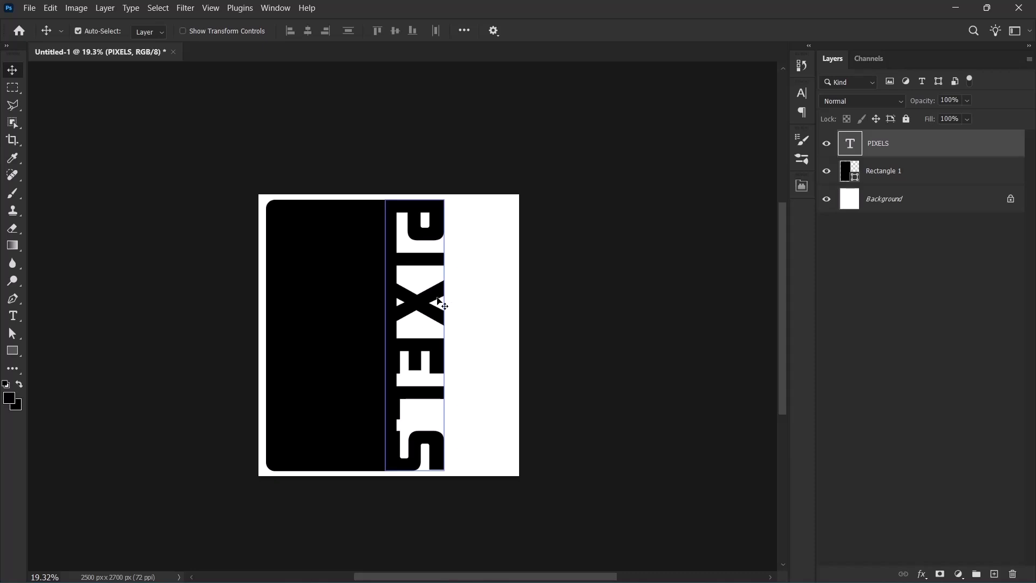
{"action": "scroll", "coordinate": [443, 313], "scroll_direction": "up", "scroll_amount": 1}
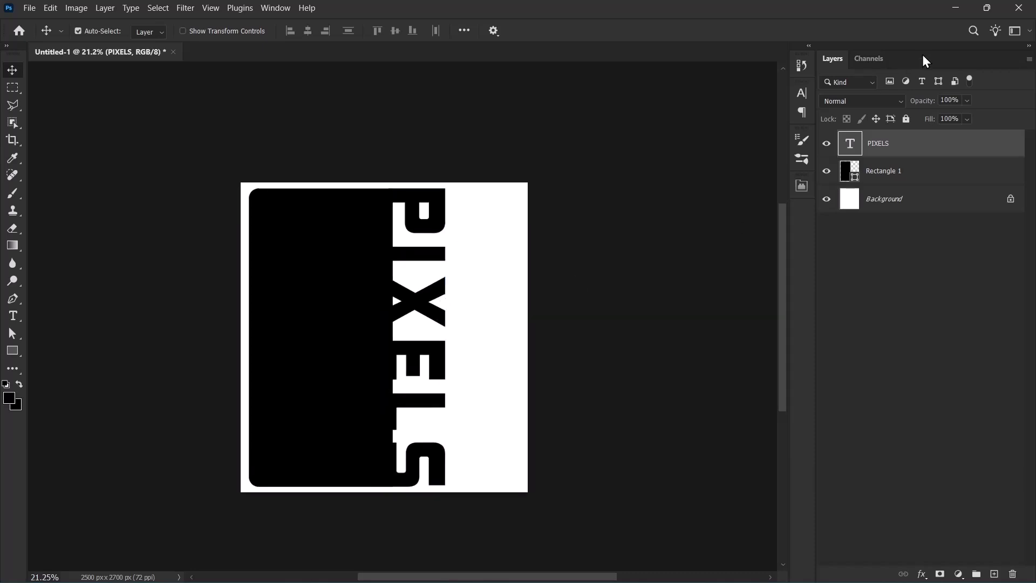
{"action": "left_click", "coordinate": [986, 8]}
{"action": "left_click_drag", "start_coordinate": [794, 308], "coordinate": [365, 296]}
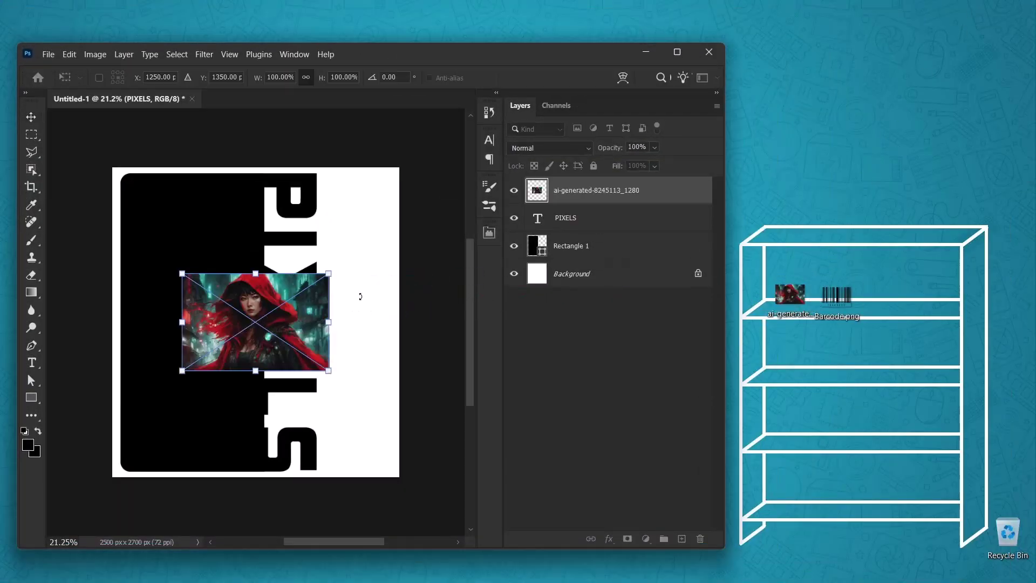
{"action": "left_click", "coordinate": [677, 51]}
Step: Enlarge the placed image proportionally to about 406% so it covers the canvas and flip it horizontally
{"action": "left_click_drag", "start_coordinate": [405, 262], "coordinate": [403, 117]}
{"action": "right_click", "coordinate": [387, 275]}
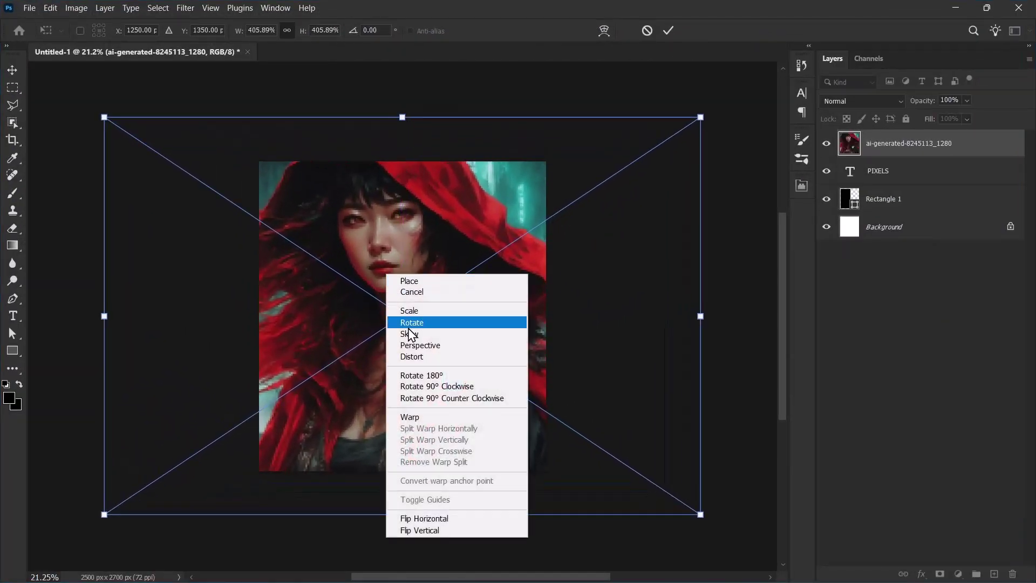
{"action": "left_click", "coordinate": [424, 519]}
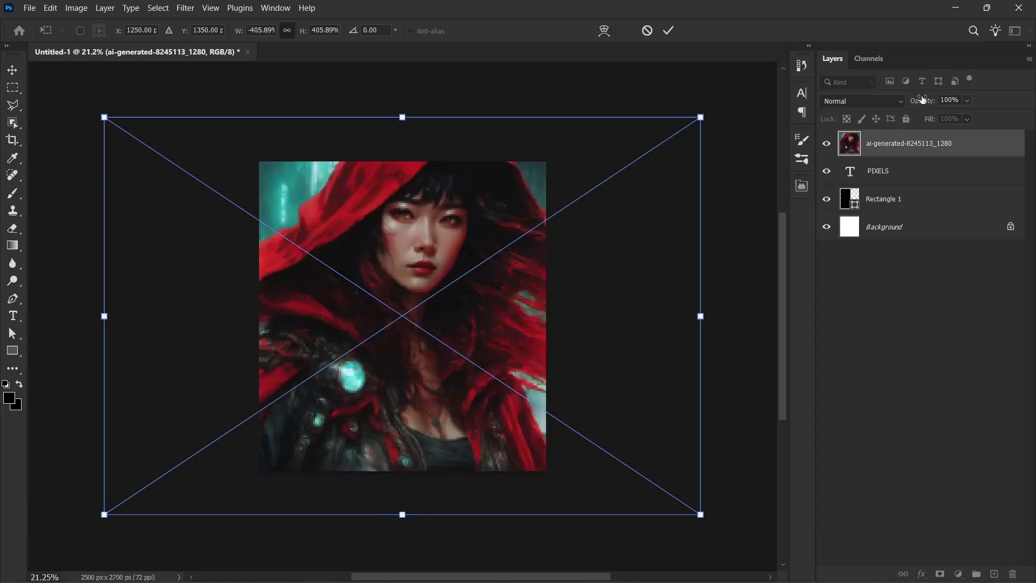
Step: Scale and position the image so the face straddles the PIXELS letters, aligning it at 77% opacity before restoring 100% opacity
{"action": "left_click_drag", "start_coordinate": [923, 99], "coordinate": [911, 99]}
{"action": "left_click_drag", "start_coordinate": [475, 252], "coordinate": [459, 309]}
{"action": "left_click_drag", "start_coordinate": [386, 178], "coordinate": [387, 135]}
{"action": "left_click_drag", "start_coordinate": [415, 246], "coordinate": [414, 279]}
{"action": "left_click", "coordinate": [669, 30]}
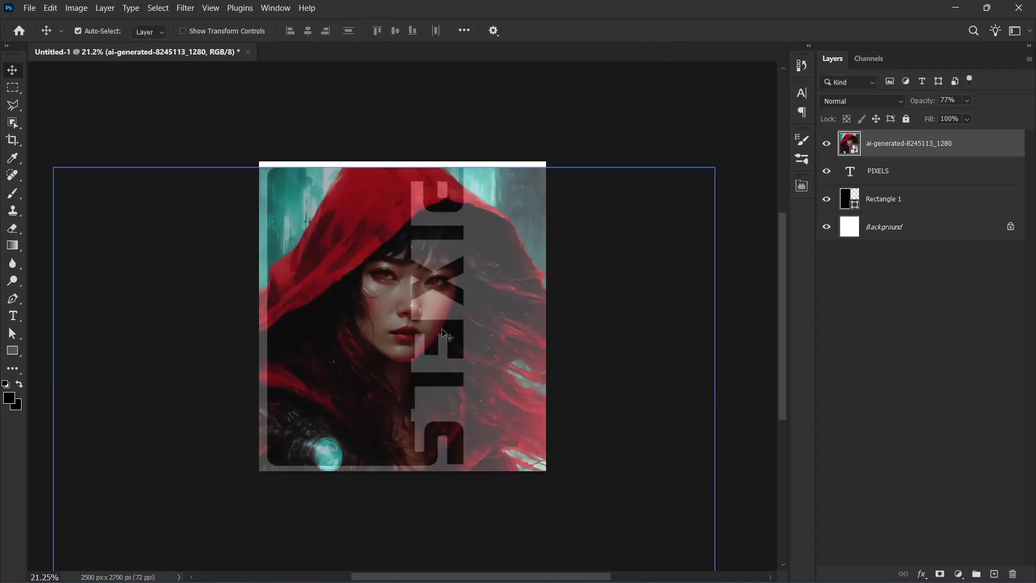
{"action": "left_click_drag", "start_coordinate": [416, 317], "coordinate": [410, 319]}
{"action": "left_click_drag", "start_coordinate": [1011, 111], "coordinate": [1013, 112]}
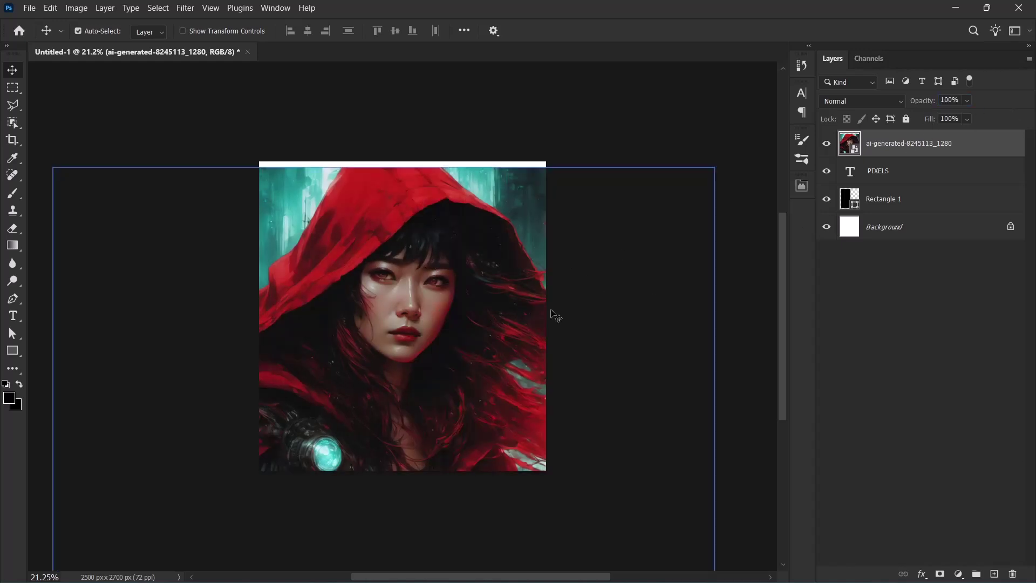
Step: Group the PIXELS and Rectangle 1 layers and clip the portrait image to that group
{"action": "left_click", "coordinate": [923, 199]}
{"action": "left_click", "coordinate": [923, 174], "text": "ctrl"}
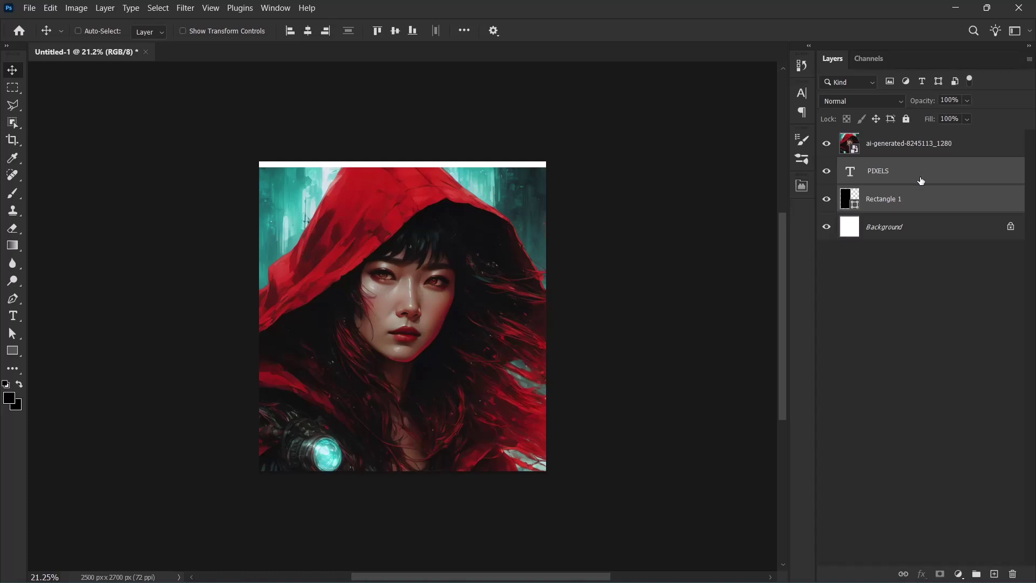
{"action": "key", "text": "ctrl+g"}
{"action": "left_click", "coordinate": [914, 155], "text": "alt"}
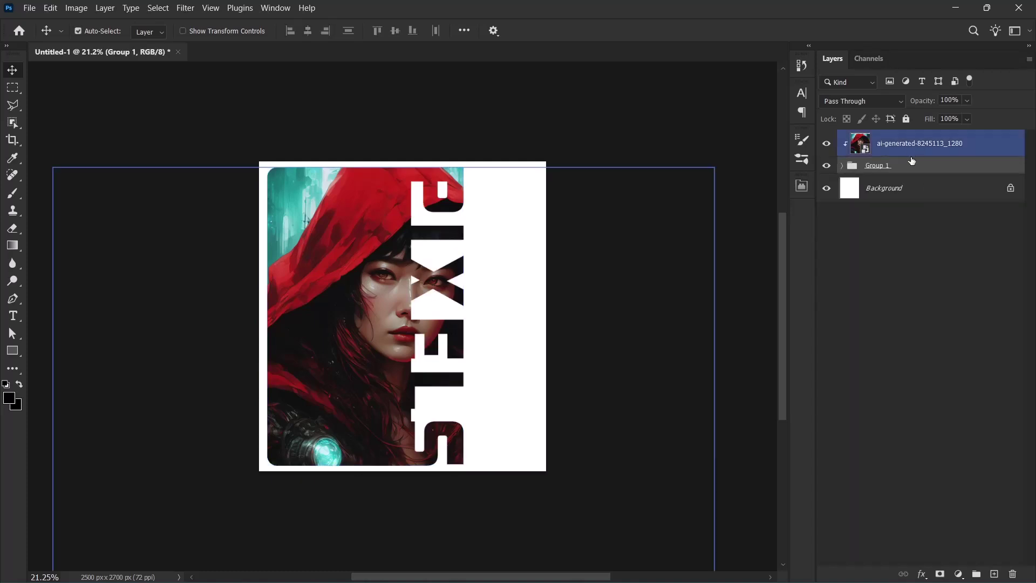
{"action": "scroll", "coordinate": [408, 339], "scroll_direction": "up", "scroll_amount": 1}
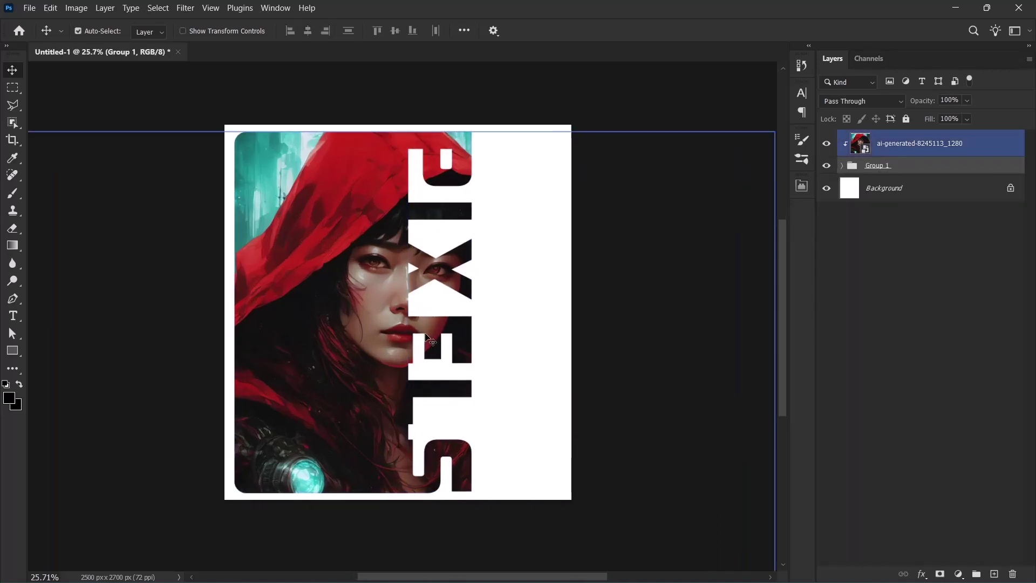
{"action": "scroll", "coordinate": [432, 337], "scroll_direction": "up", "scroll_amount": 1}
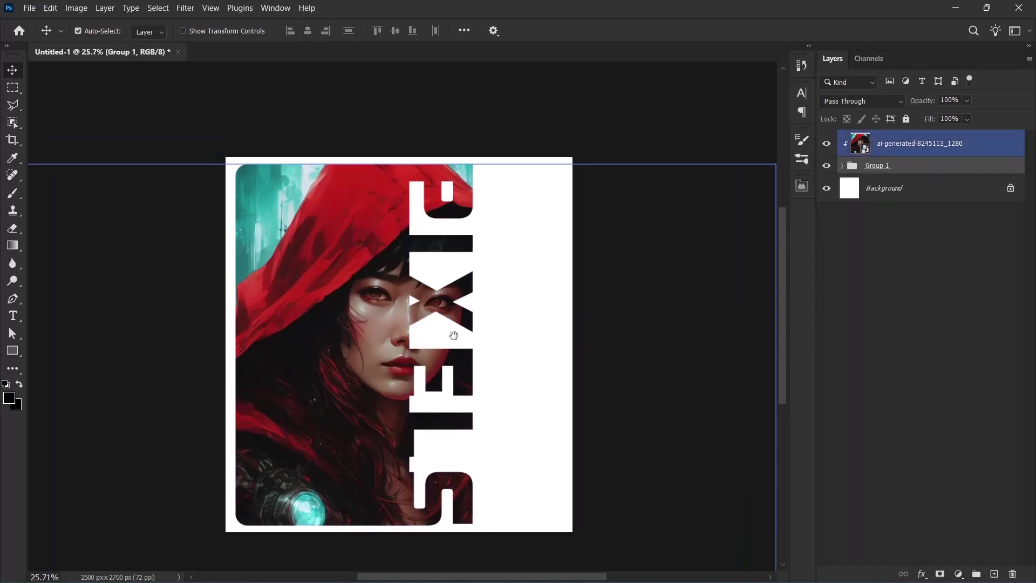
Step: Duplicate the PIXELS text layer, move the copy out of the group above the portrait image, and set its fill to 0%
{"action": "left_click", "coordinate": [843, 166]}
{"action": "left_click", "coordinate": [918, 189]}
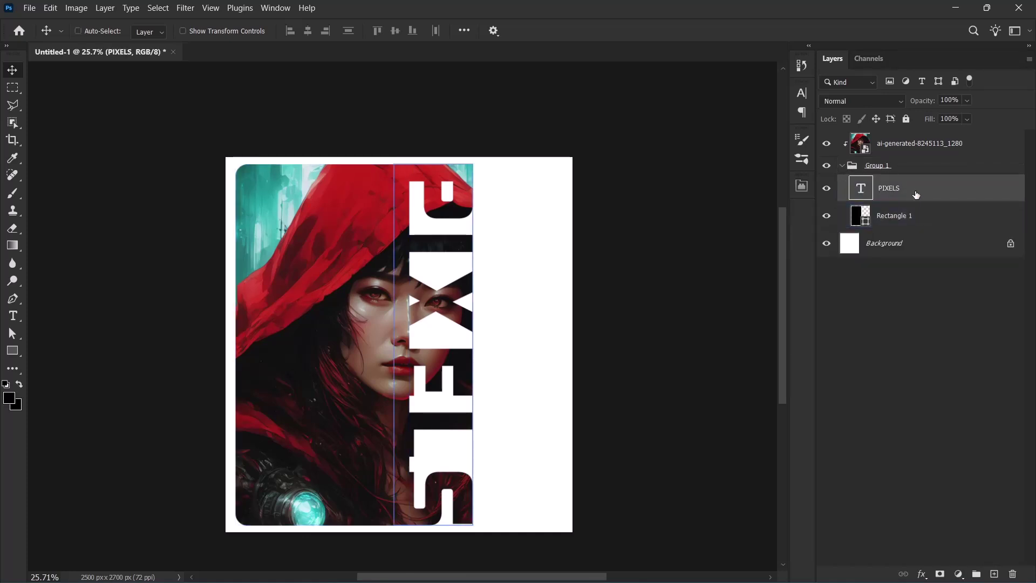
{"action": "key", "text": "ctrl+j"}
{"action": "left_click_drag", "start_coordinate": [916, 193], "coordinate": [922, 135]}
{"action": "left_click", "coordinate": [853, 194]}
{"action": "left_click", "coordinate": [843, 193]}
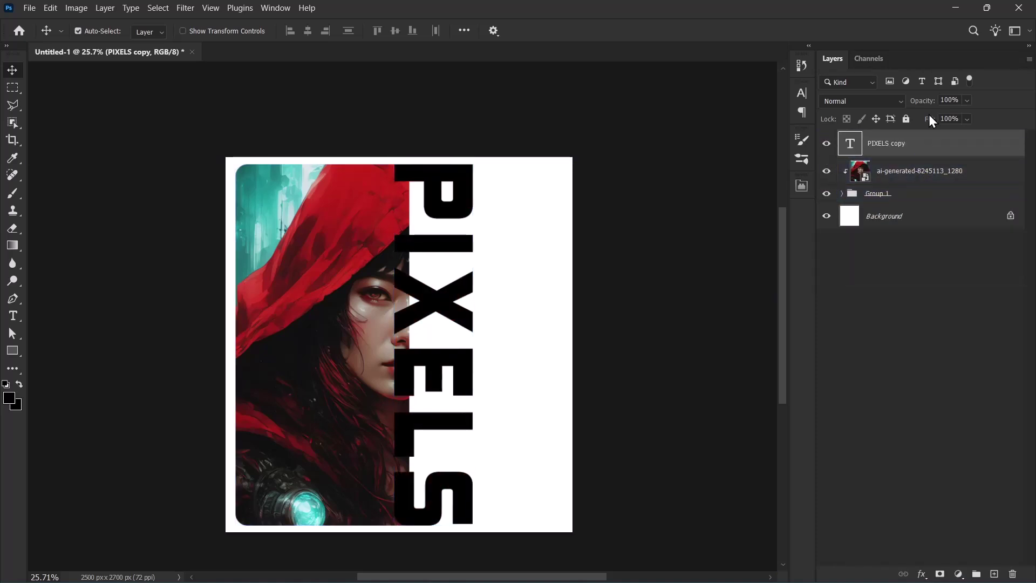
{"action": "left_click_drag", "start_coordinate": [930, 122], "coordinate": [738, 121]}
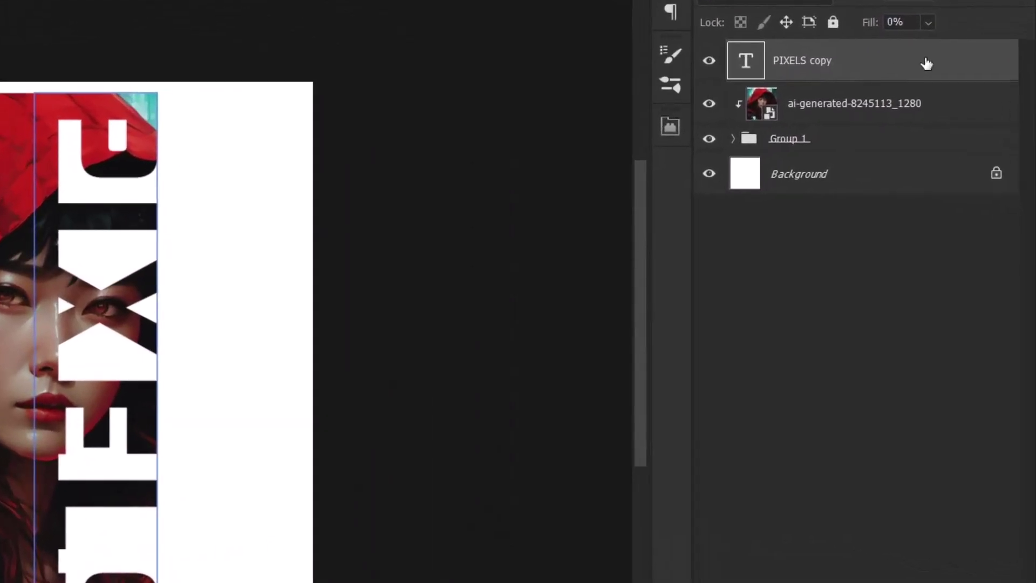
Step: Add a drop shadow to the PIXELS copy layer and set the shadow colour to white, ffffff
{"action": "double_click", "coordinate": [970, 143]}
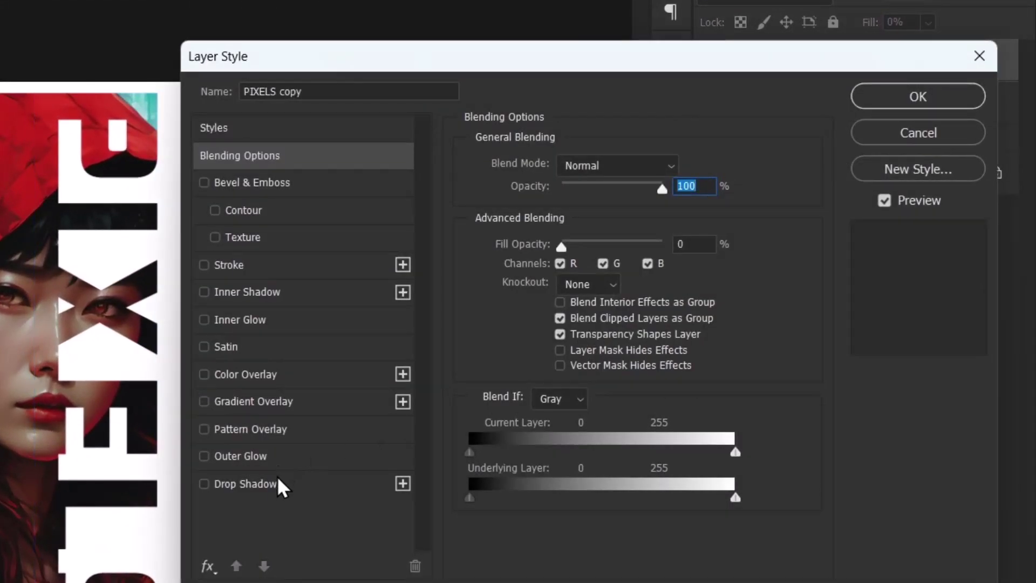
{"action": "left_click", "coordinate": [280, 485]}
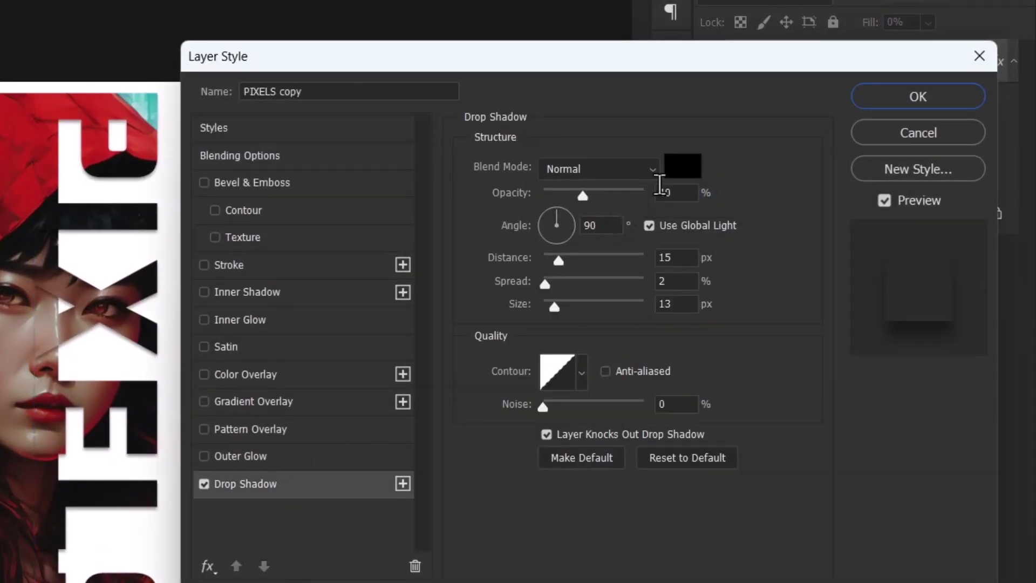
{"action": "left_click", "coordinate": [671, 172]}
{"action": "left_click_drag", "start_coordinate": [97, 130], "coordinate": [0, 9]}
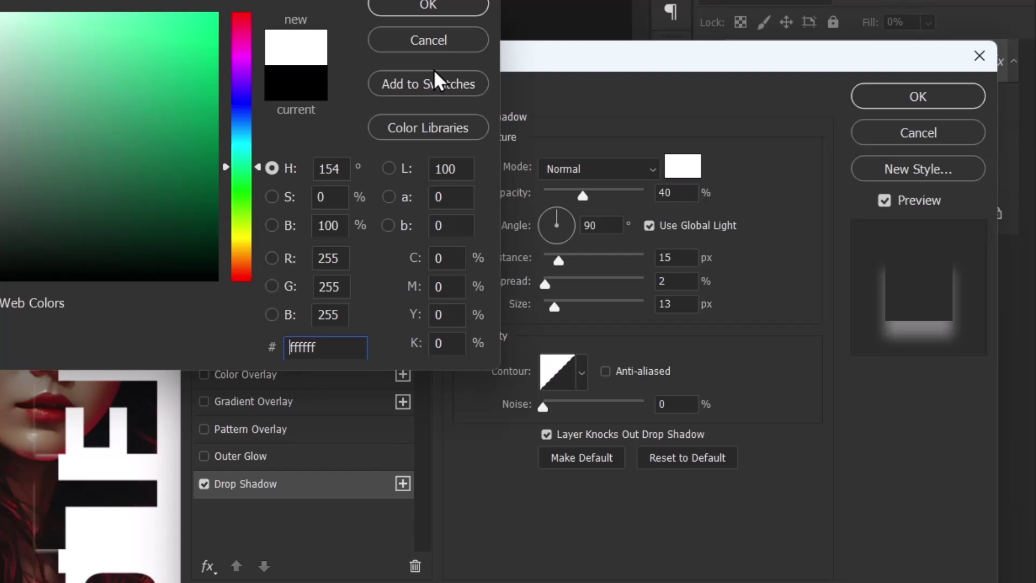
{"action": "left_click", "coordinate": [427, 11]}
Step: Set the drop shadow to angle 0°, distance 39 px, spread 0%, size 51 px and opacity 32%, and apply it
{"action": "double_click", "coordinate": [599, 225]}
{"action": "type", "text": "1"}
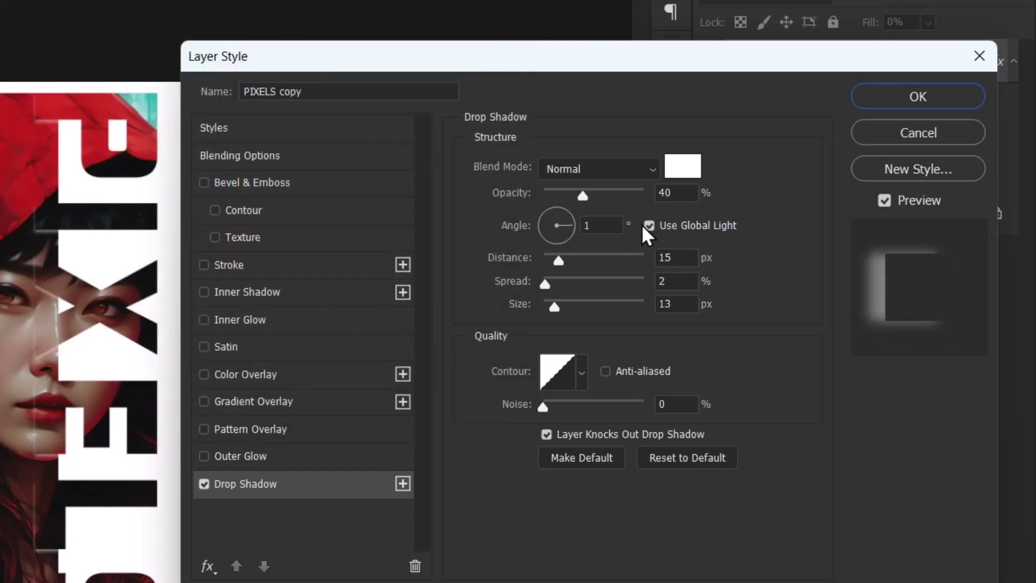
{"action": "left_click_drag", "start_coordinate": [643, 228], "coordinate": [643, 228]}
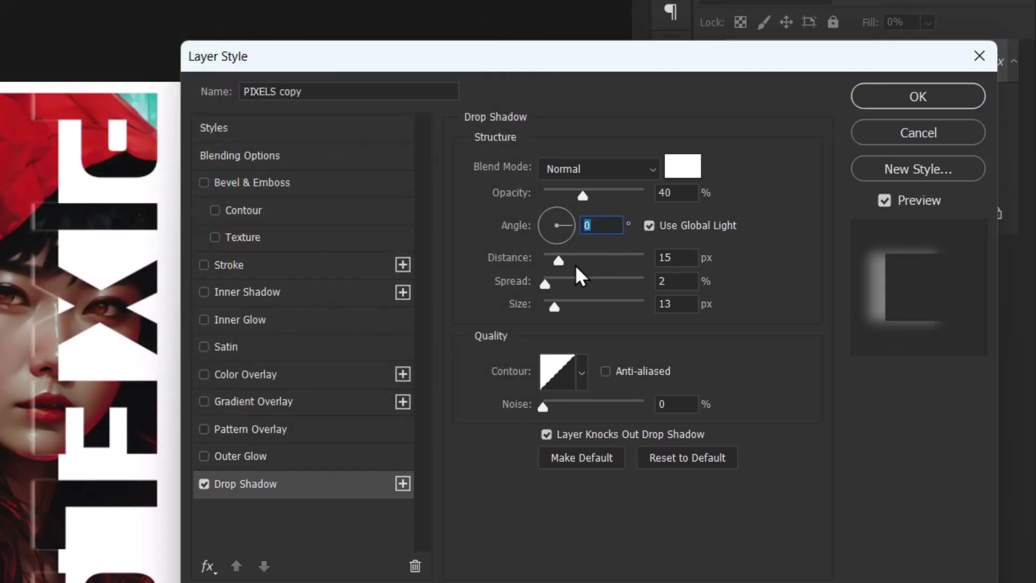
{"action": "left_click_drag", "start_coordinate": [559, 261], "coordinate": [569, 314]}
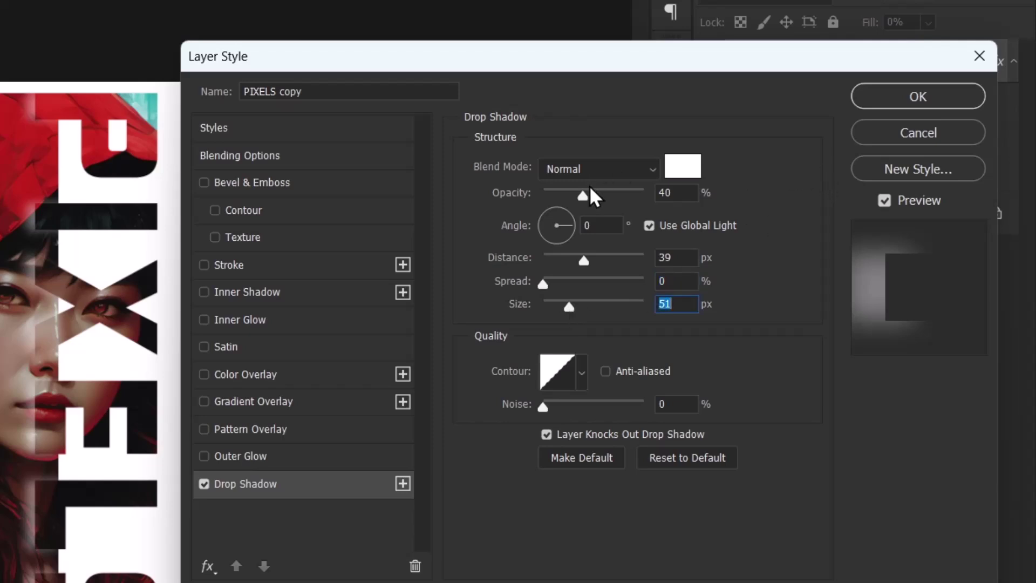
{"action": "mouse_move", "coordinate": [584, 196]}
{"action": "left_mouse_down"}
{"action": "mouse_move", "coordinate": [594, 198]}
{"action": "mouse_move", "coordinate": [578, 199]}
{"action": "left_mouse_up"}
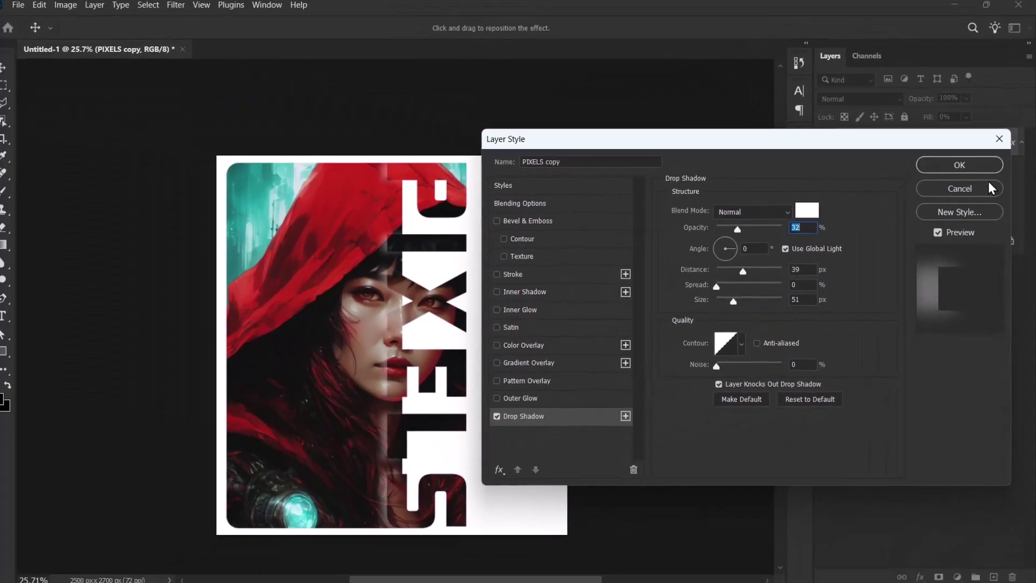
{"action": "left_click", "coordinate": [961, 166]}
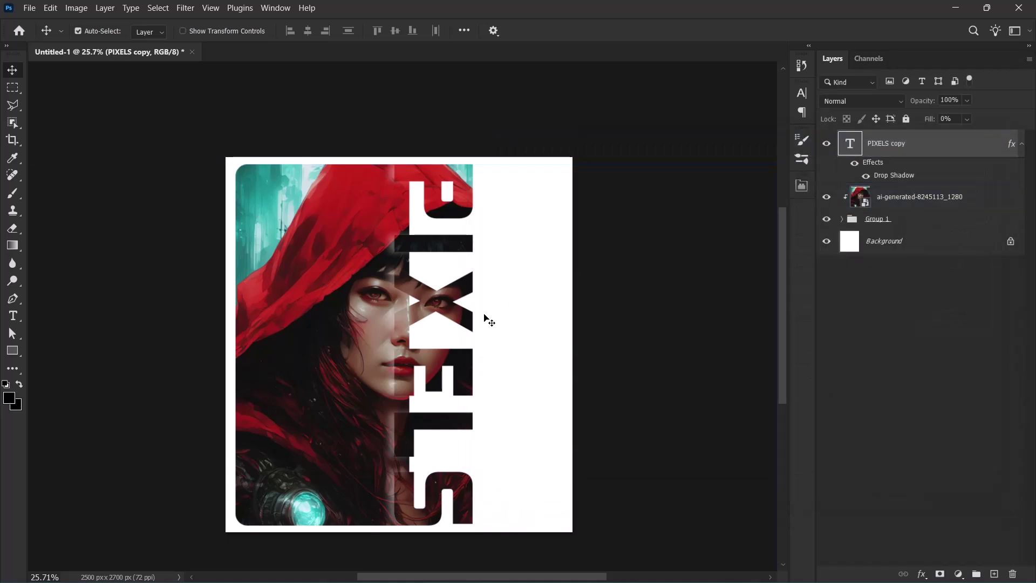
Step: Place Barcode.png from the desktop, resize it, and position it in the white area at the page's lower right corner
{"action": "scroll", "coordinate": [480, 324], "scroll_direction": "up", "scroll_amount": 2}
{"action": "left_click_drag", "start_coordinate": [430, 402], "coordinate": [409, 397]}
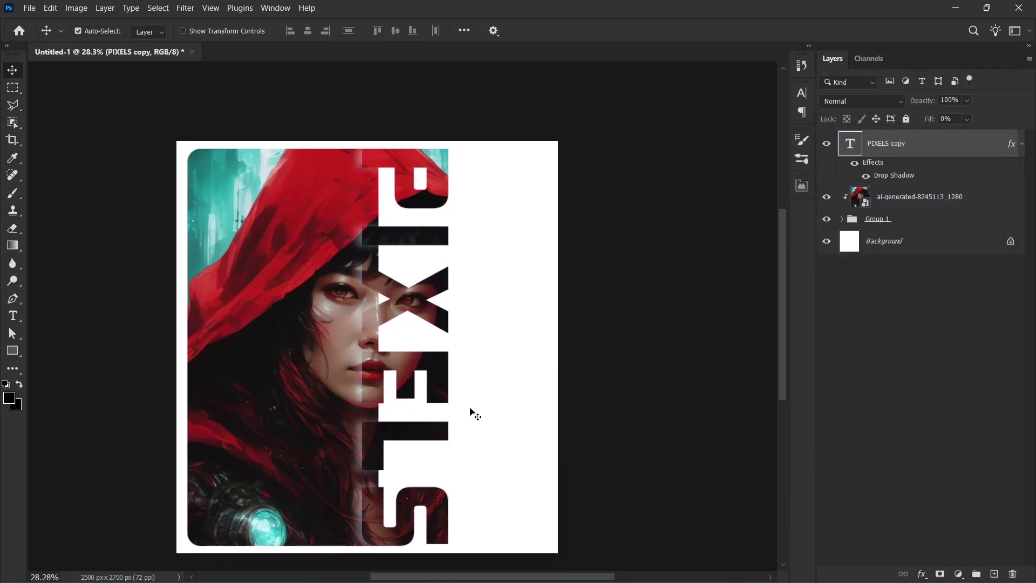
{"action": "left_click_drag", "start_coordinate": [472, 412], "coordinate": [449, 386]}
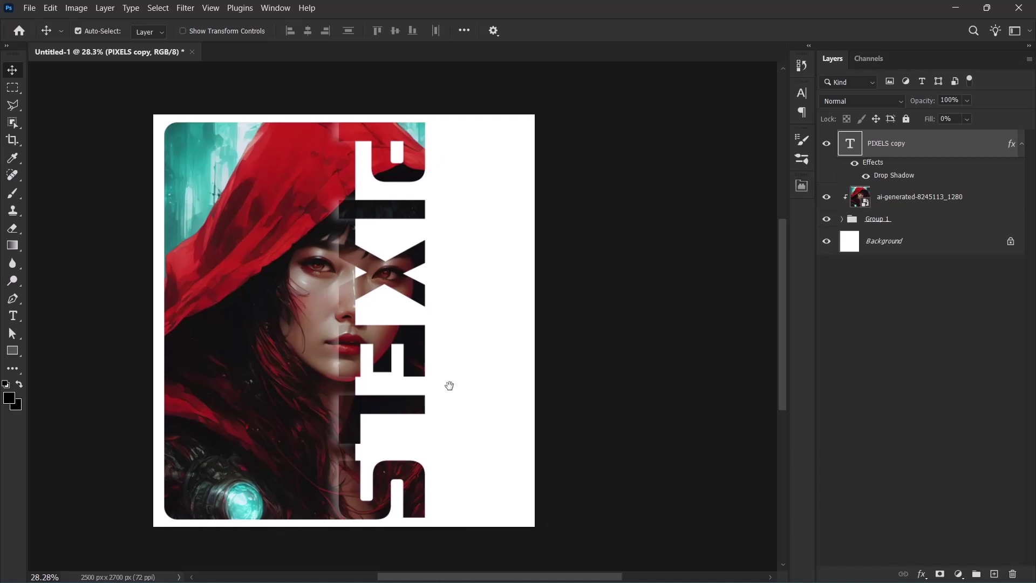
{"action": "left_click", "coordinate": [987, 7]}
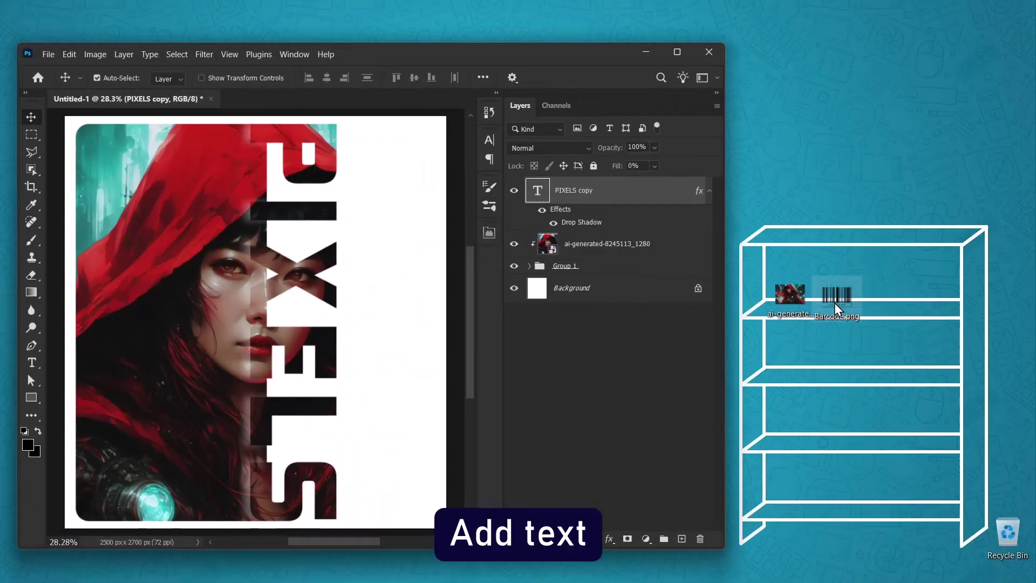
{"action": "left_click_drag", "start_coordinate": [836, 296], "coordinate": [397, 471]}
{"action": "left_click", "coordinate": [673, 54]}
{"action": "left_click_drag", "start_coordinate": [402, 210], "coordinate": [400, 369]}
{"action": "left_click_drag", "start_coordinate": [412, 396], "coordinate": [547, 484]}
{"action": "left_click", "coordinate": [670, 29]}
Step: Draw a paragraph text box above the barcode, matching its width, and set the font to Arial Bold
{"action": "scroll", "coordinate": [565, 294], "scroll_direction": "up", "scroll_amount": 2}
{"action": "left_click_drag", "start_coordinate": [544, 361], "coordinate": [553, 436]}
{"action": "left_click", "coordinate": [13, 317]}
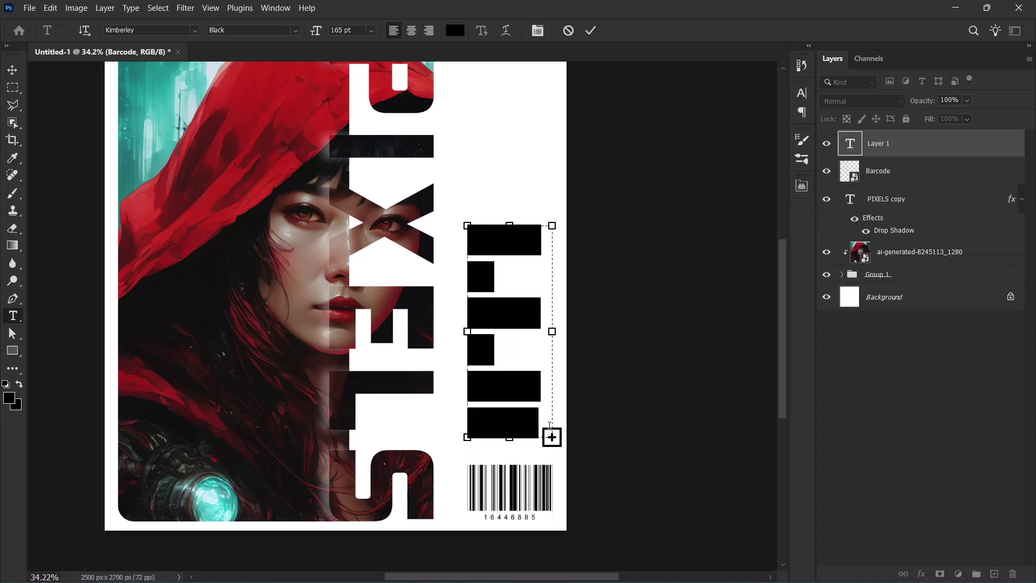
{"action": "left_click", "coordinate": [194, 31]}
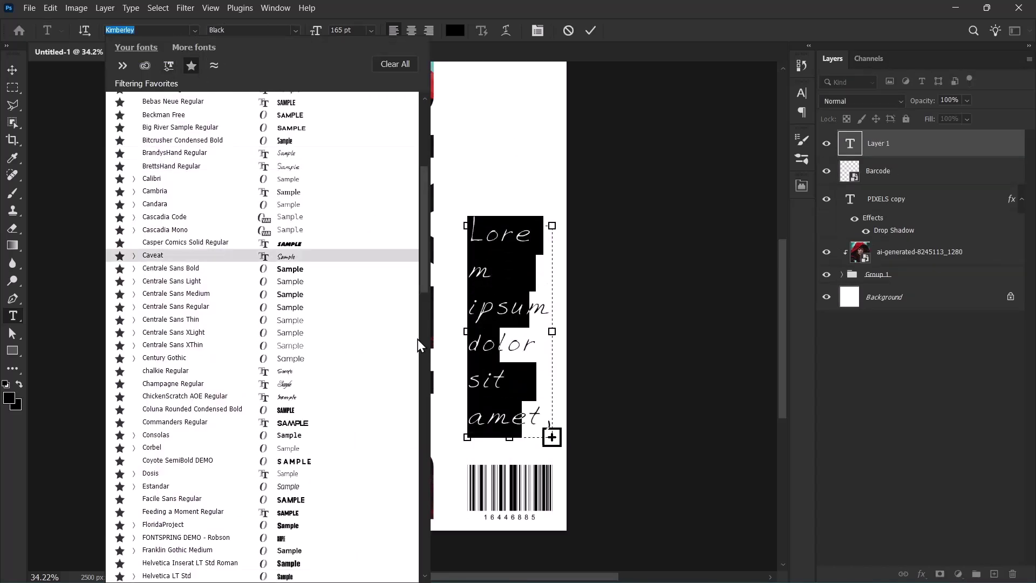
{"action": "scroll", "coordinate": [216, 443], "scroll_direction": "up", "scroll_amount": 6}
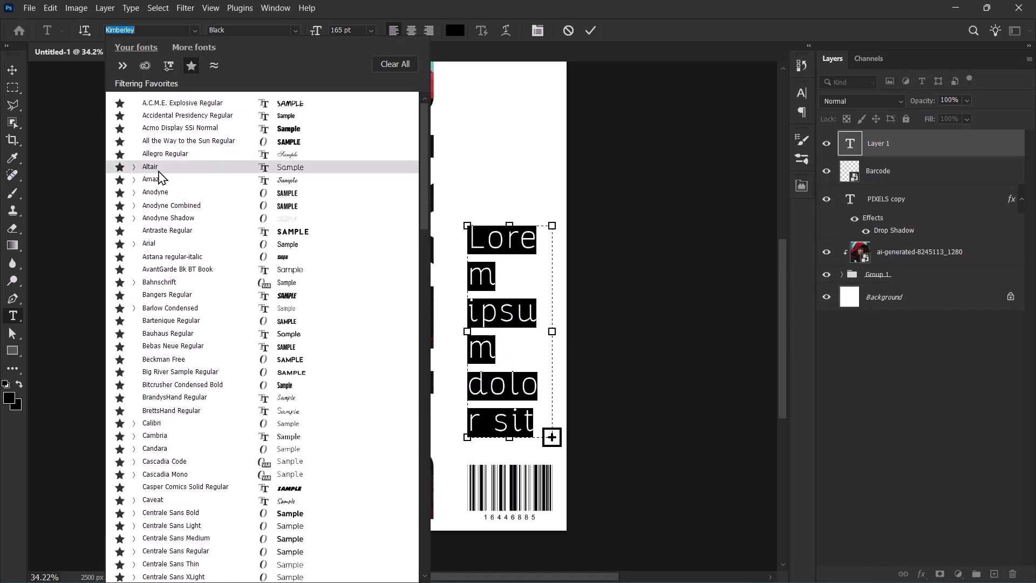
{"action": "left_click", "coordinate": [149, 243]}
{"action": "left_click", "coordinate": [296, 30]}
{"action": "left_click", "coordinate": [254, 111]}
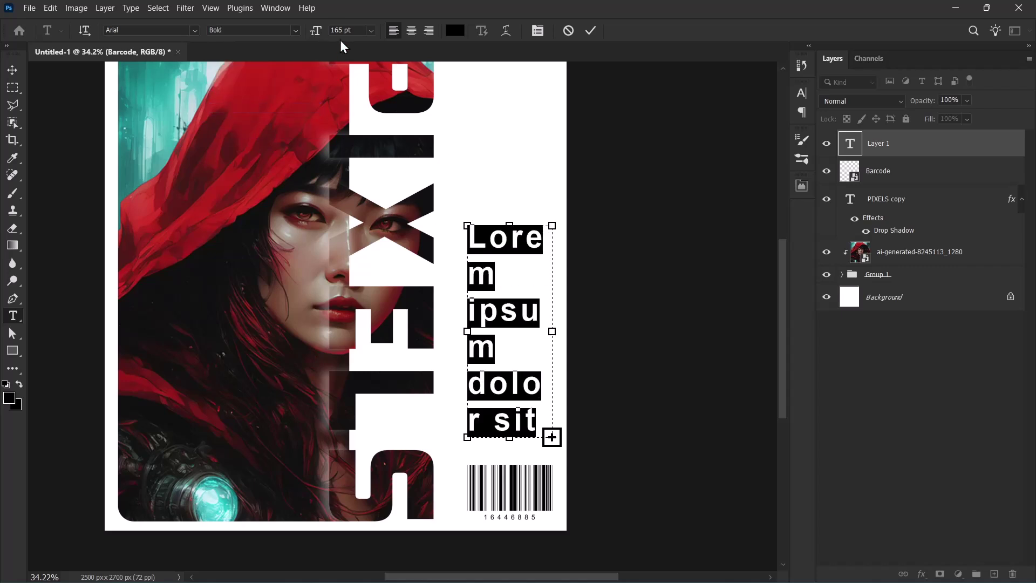
Step: Set the placeholder text's size to 24 pt and justify the paragraph with its last line left-aligned
{"action": "left_click", "coordinate": [371, 31]}
{"action": "left_click", "coordinate": [344, 165]}
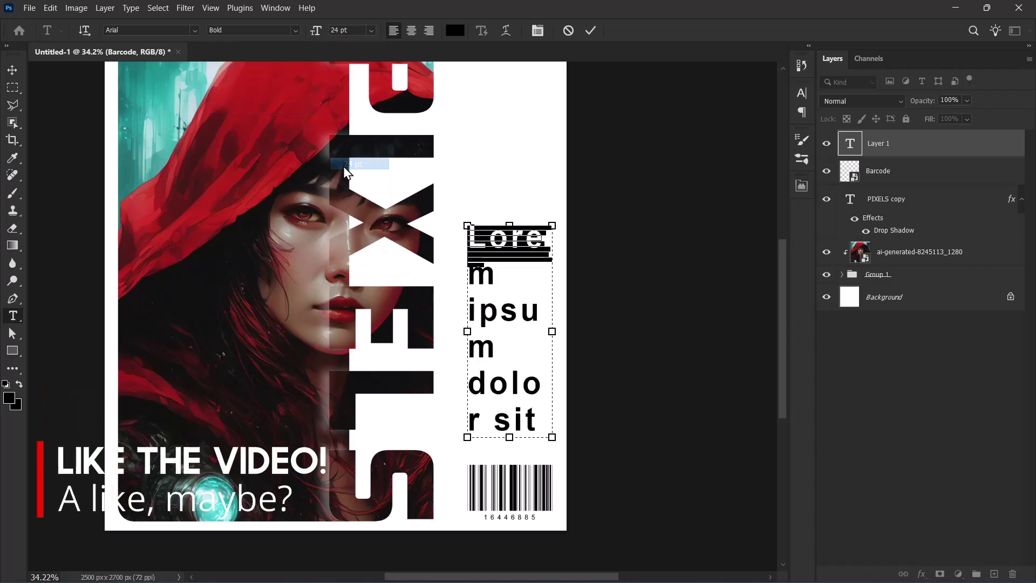
{"action": "left_click", "coordinate": [802, 112]}
{"action": "left_click", "coordinate": [769, 88]}
{"action": "key", "text": "Right"}
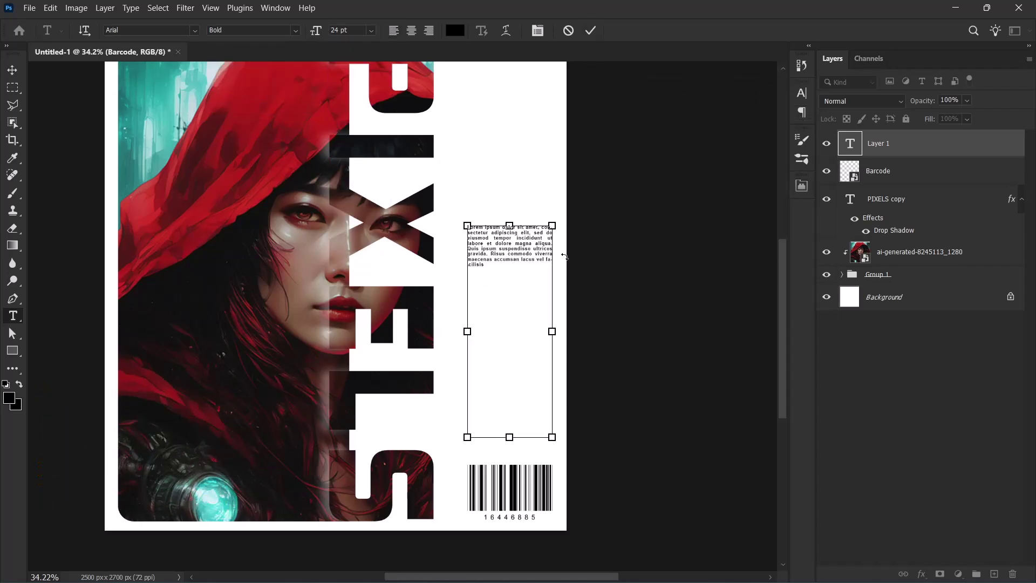
Step: Fill the text box with two Lorem ipsum paragraphs separated by a blank line, shorten the second, and commit the text
{"action": "type", "text": "Lorem ipsum dolor sit amet, consectetur adipiscing elit, sed do eiusmod tempor incididunt ut labore et dolore magna aliqua. Quis ipsum suspendisse ultrices gravida. Risus commodo viverra maecenas accumsan lacus vel facilisis."}
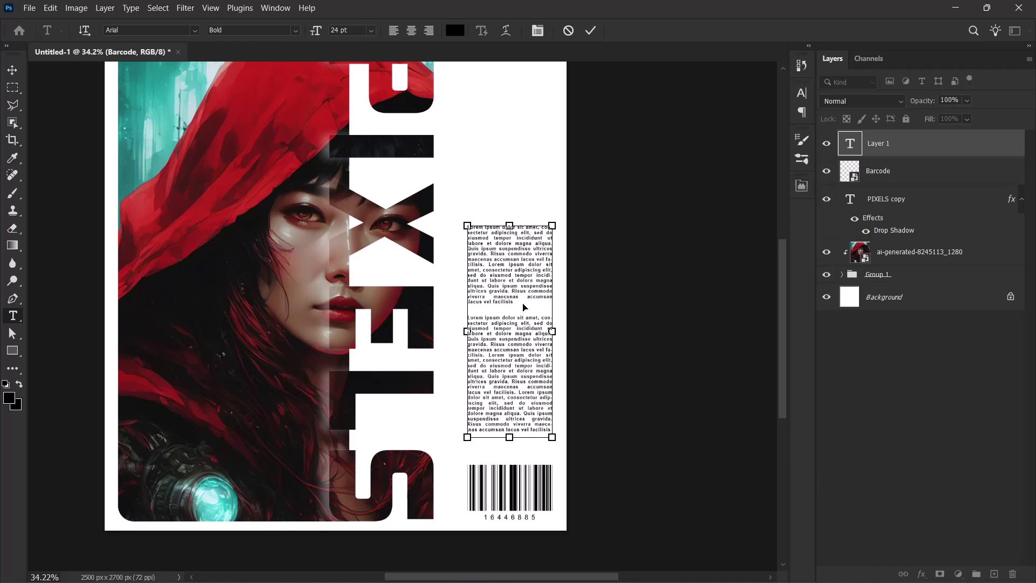
{"action": "key", "text": "ctrl+z"}
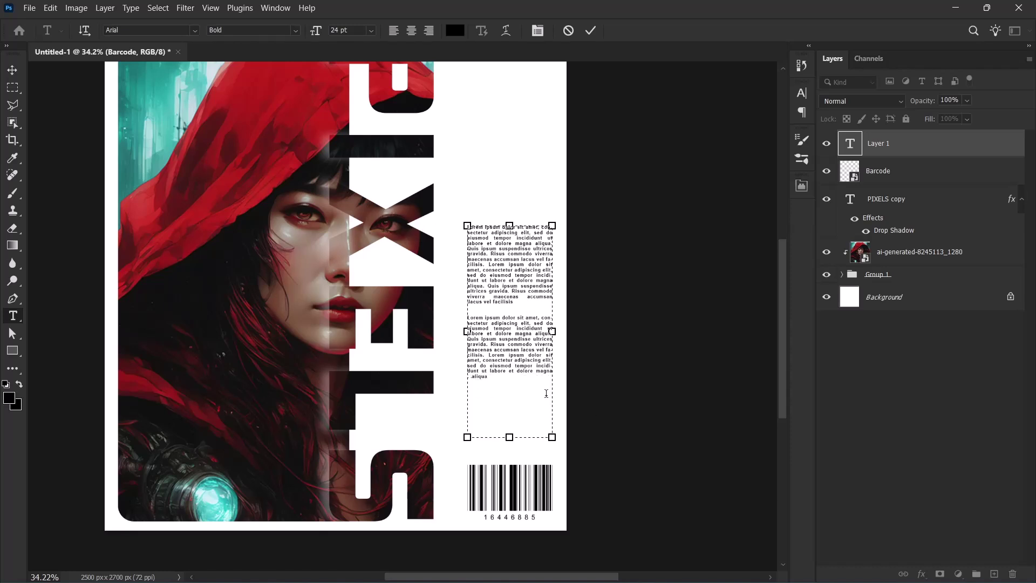
{"action": "left_click", "coordinate": [591, 31]}
{"action": "left_click", "coordinate": [19, 72]}
Step: Move the Lorem ipsum paragraphs down so they sit just above the barcode
{"action": "left_click_drag", "start_coordinate": [536, 279], "coordinate": [543, 337]}
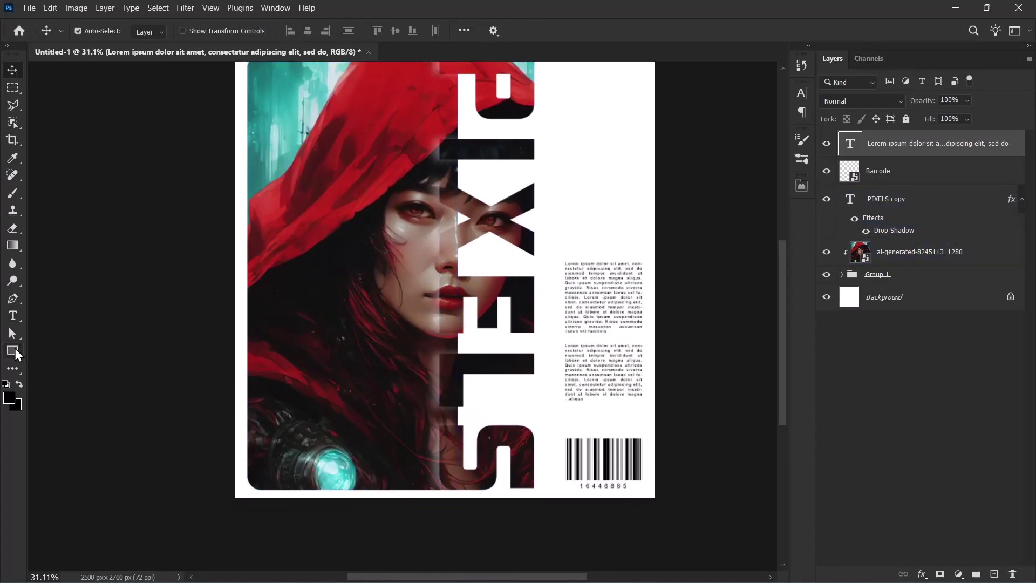
Step: Draw a circle about 148 px wide near the portrait's lower left corner and give it a white fill
{"action": "right_click", "coordinate": [13, 351]}
{"action": "left_click", "coordinate": [71, 362]}
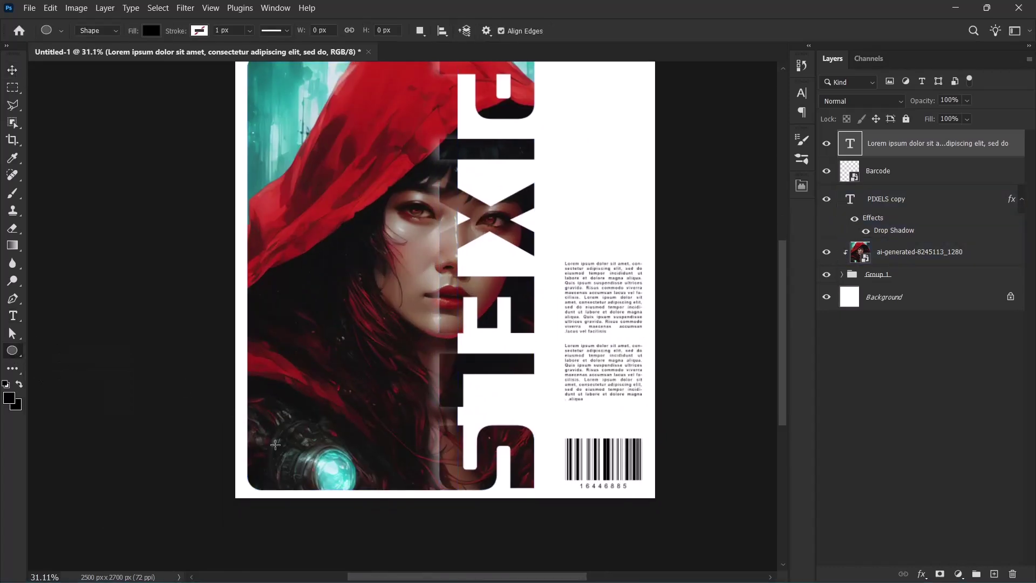
{"action": "left_click_drag", "start_coordinate": [301, 467], "coordinate": [300, 466]}
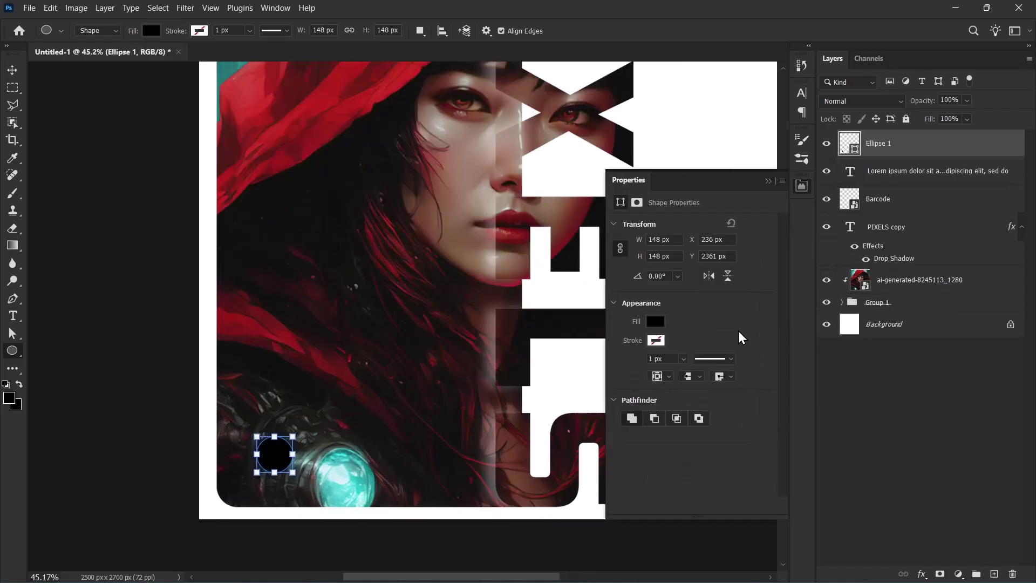
{"action": "key", "text": "Escape"}
{"action": "key", "text": "v"}
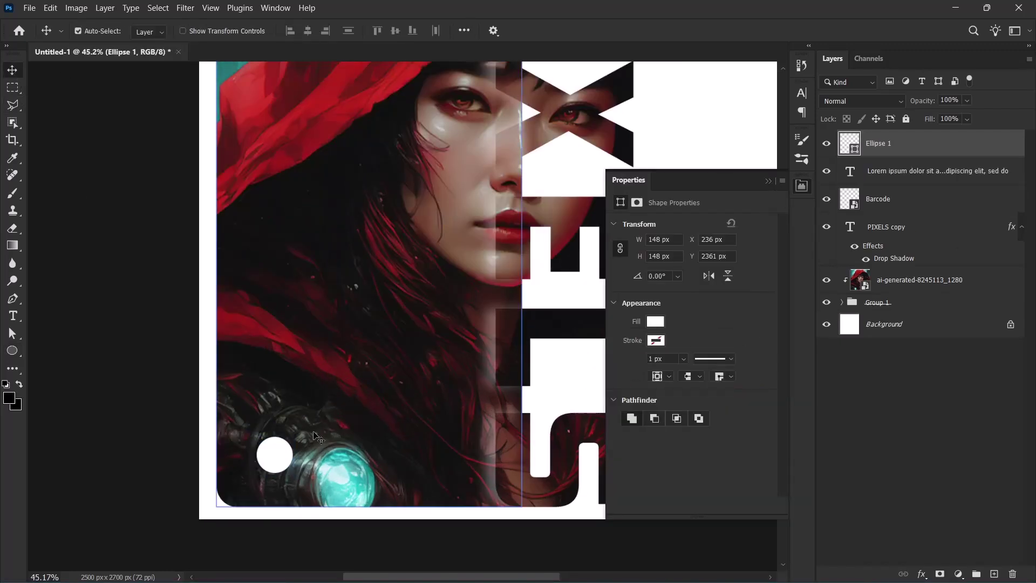
{"action": "left_click", "coordinate": [769, 181]}
Step: Draw a paragraph text box beside the white circle, set its placeholder text to 18 pt, and shorten it to three lines
{"action": "left_click_drag", "start_coordinate": [278, 457], "coordinate": [427, 479]}
{"action": "scroll", "coordinate": [282, 449], "scroll_direction": "up", "scroll_amount": 3}
{"action": "key", "text": "t"}
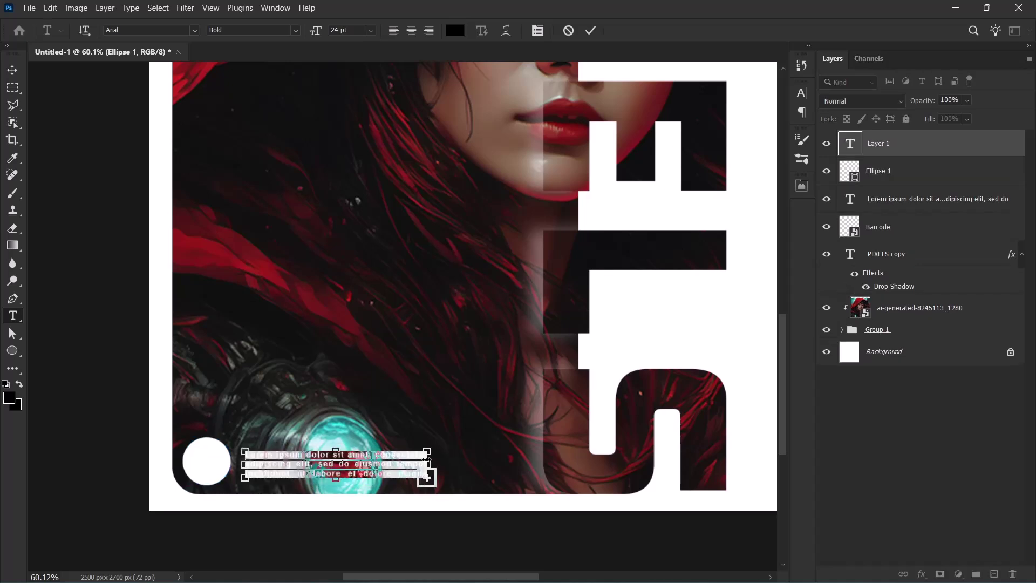
{"action": "left_click", "coordinate": [803, 92]}
{"action": "left_click", "coordinate": [801, 112]}
{"action": "left_click", "coordinate": [371, 31]}
{"action": "left_click", "coordinate": [365, 151]}
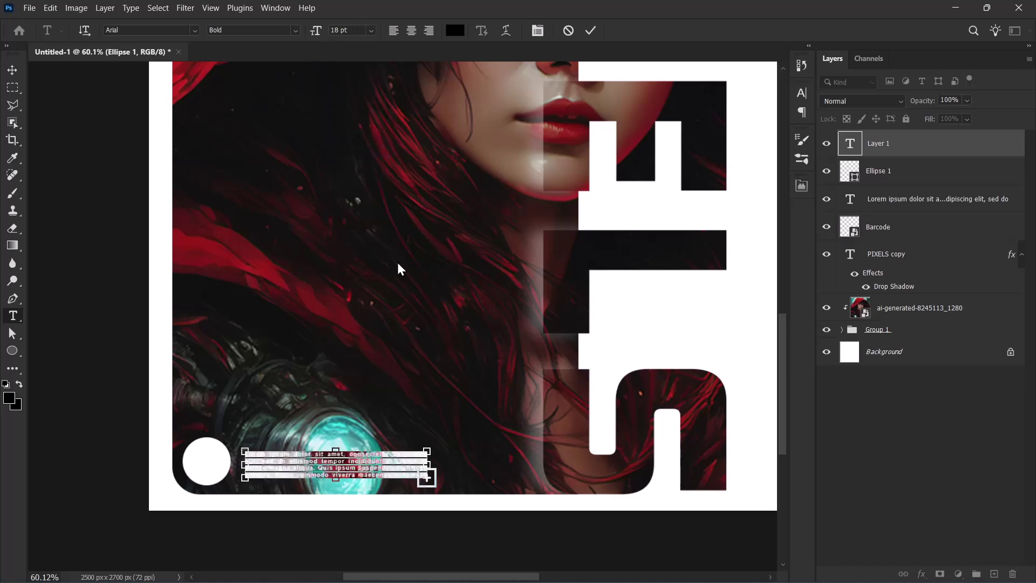
{"action": "left_click", "coordinate": [315, 465]}
{"action": "key", "text": "BackSpace"}
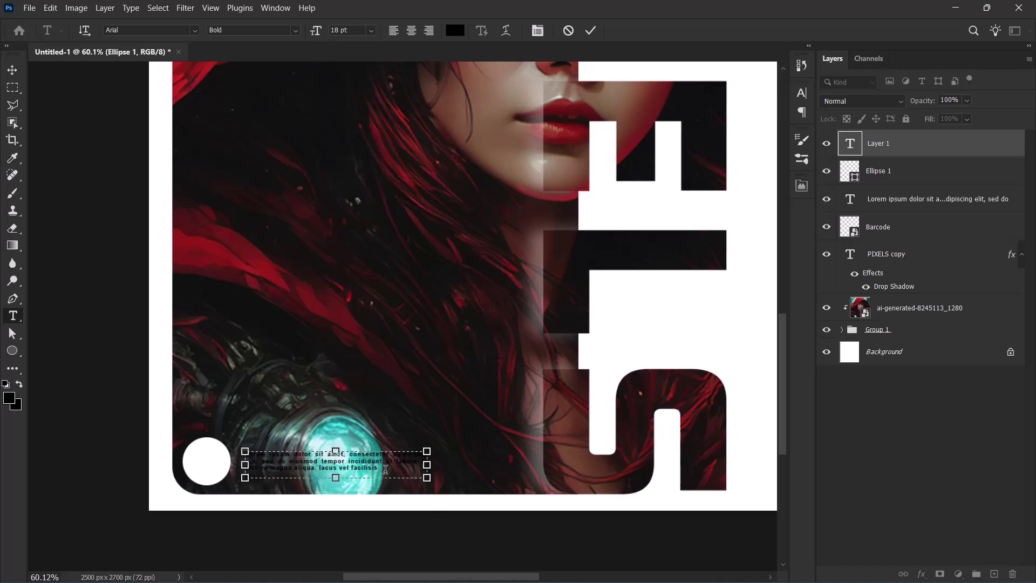
Step: Set the small paragraph's text color to ffffff and commit the text
{"action": "key", "text": "ctrl+a"}
{"action": "left_click", "coordinate": [455, 30]}
{"action": "type", "text": "ffffff"}
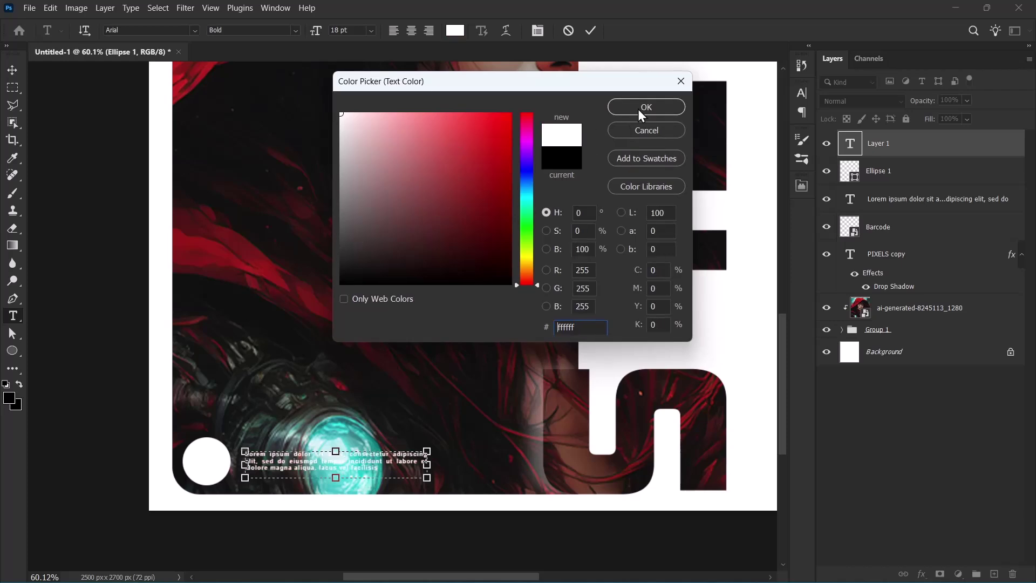
{"action": "left_click", "coordinate": [645, 107]}
{"action": "left_click", "coordinate": [591, 31]}
{"action": "scroll", "coordinate": [457, 271], "scroll_direction": "down", "scroll_amount": 3}
{"action": "scroll", "coordinate": [398, 441], "scroll_direction": "up", "scroll_amount": 9}
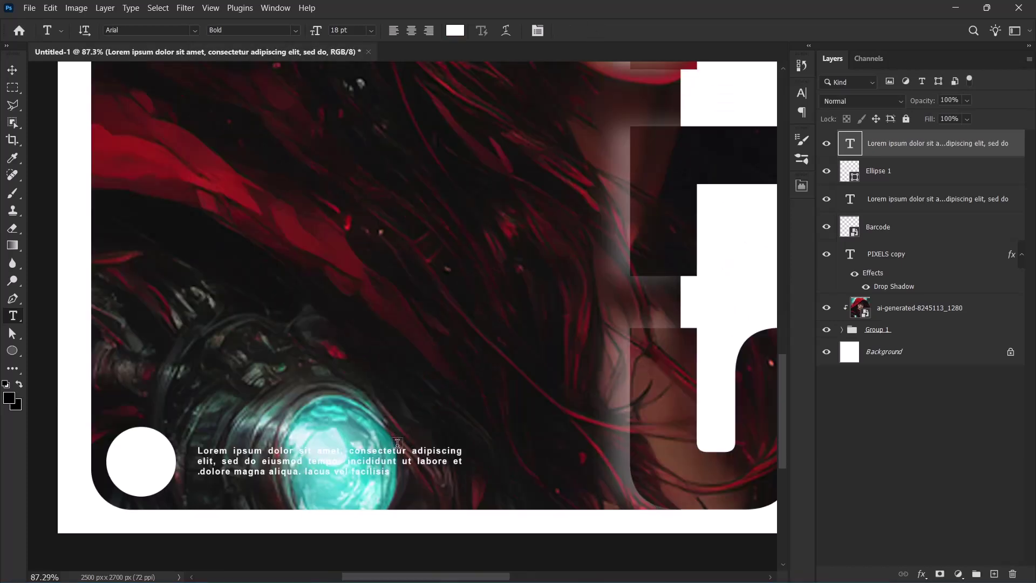
{"action": "scroll", "coordinate": [398, 443], "scroll_direction": "down", "scroll_amount": 3}
{"action": "scroll", "coordinate": [398, 442], "scroll_direction": "down", "scroll_amount": 4}
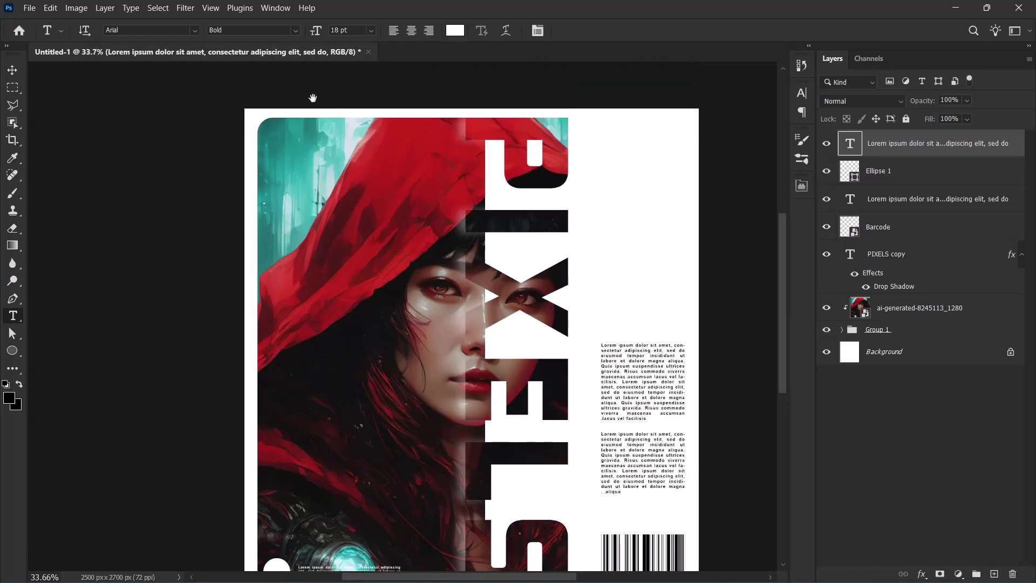
Step: Copy the white circle to the portrait's upper left corner and enlarge the copy to about 187 px
{"action": "key", "text": "v"}
{"action": "left_click_drag", "start_coordinate": [304, 515], "coordinate": [314, 246]}
{"action": "scroll", "coordinate": [305, 228], "scroll_direction": "up", "scroll_amount": 2}
{"action": "key", "text": "u"}
{"action": "key", "text": "v"}
{"action": "scroll", "coordinate": [372, 378], "scroll_direction": "down", "scroll_amount": 6}
{"action": "left_click_drag", "start_coordinate": [378, 387], "coordinate": [326, 280]}
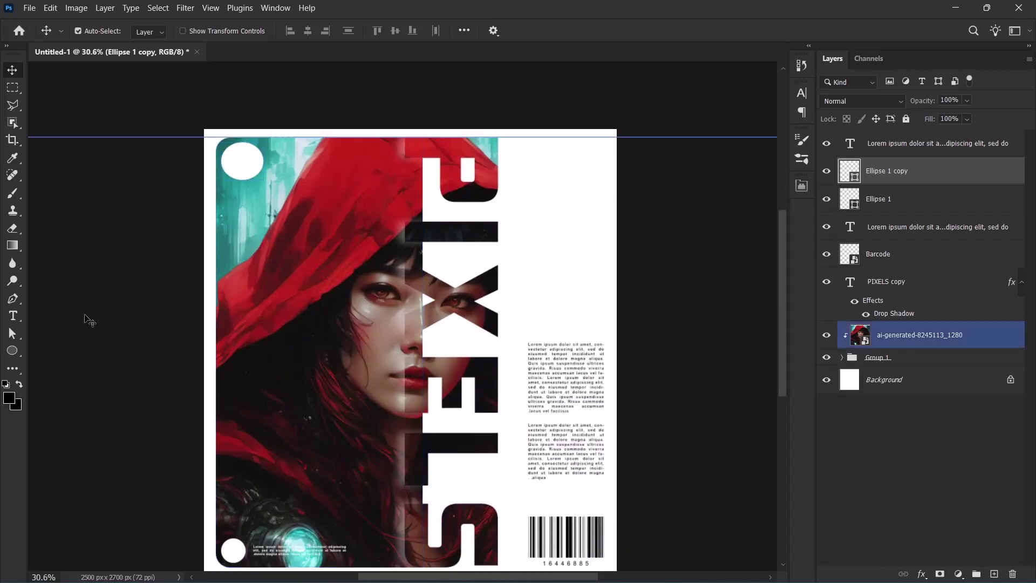
{"action": "key", "text": "u"}
{"action": "mouse_move", "coordinate": [263, 181]}
{"action": "left_mouse_down"}
{"action": "mouse_move", "coordinate": [253, 171]}
{"action": "mouse_move", "coordinate": [264, 179]}
{"action": "left_mouse_up"}
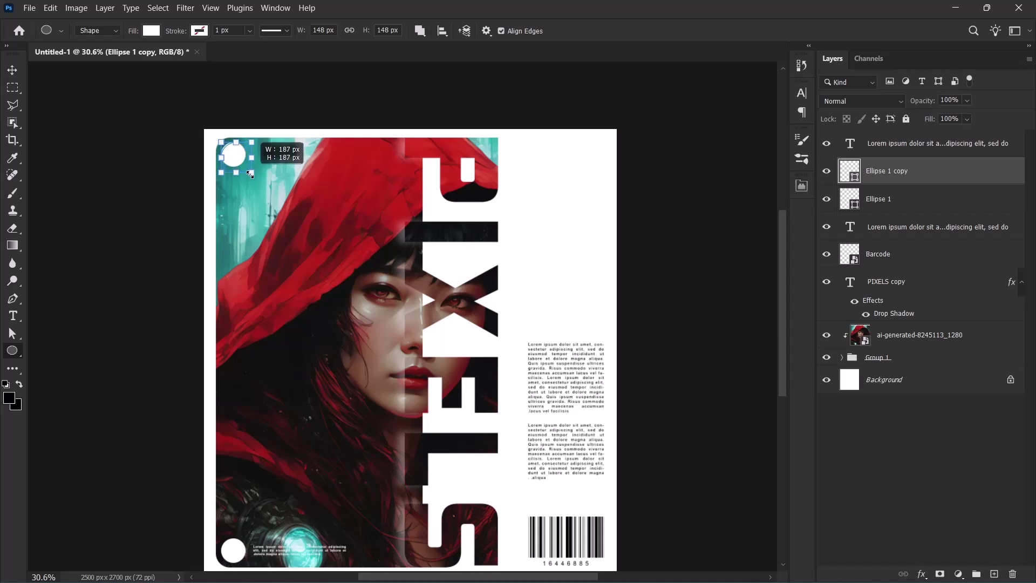
{"action": "left_click", "coordinate": [12, 70]}
{"action": "left_click", "coordinate": [507, 299]}
{"action": "scroll", "coordinate": [501, 300], "scroll_direction": "down", "scroll_amount": 2}
{"action": "left_click_drag", "start_coordinate": [501, 300], "coordinate": [361, 319]}
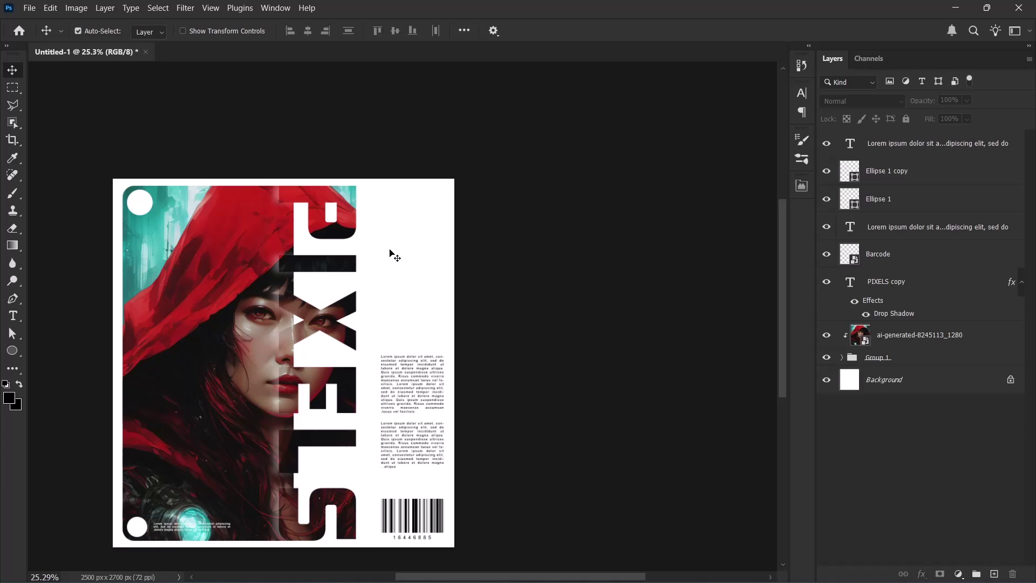
{"action": "scroll", "coordinate": [395, 256], "scroll_direction": "up", "scroll_amount": 2}
{"action": "key", "text": "t"}
{"action": "left_click", "coordinate": [434, 288]}
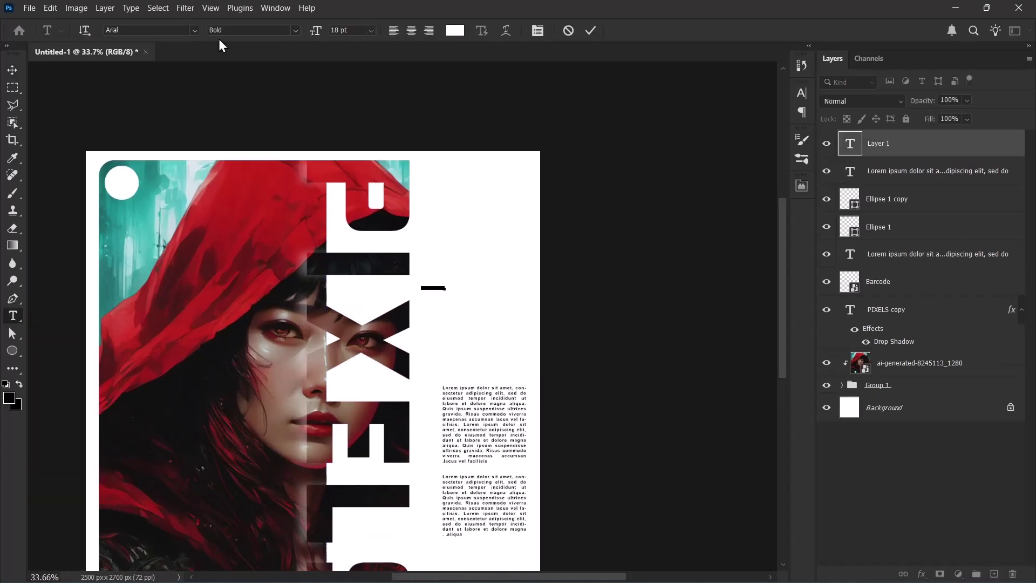
{"action": "left_click", "coordinate": [194, 31]}
{"action": "left_click", "coordinate": [190, 65]}
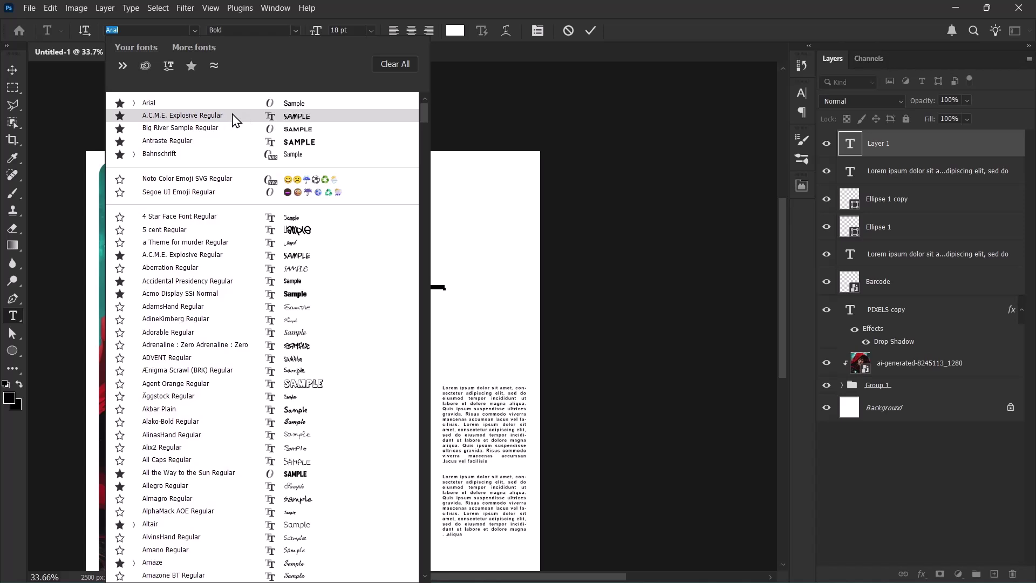
{"action": "key", "text": "Escape"}
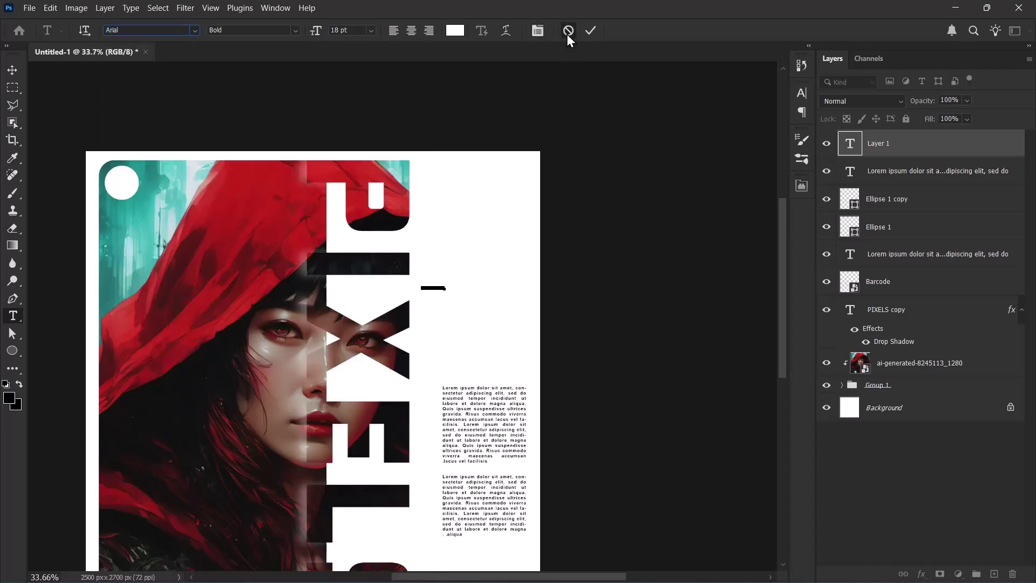
{"action": "left_click", "coordinate": [568, 31]}
Step: Add the two-line text PHOTOSHOP FLY over the portrait, using the PIXELS lettering's Kimberley Black font
{"action": "left_click", "coordinate": [350, 217]}
{"action": "left_click", "coordinate": [569, 31]}
{"action": "left_click", "coordinate": [495, 208]}
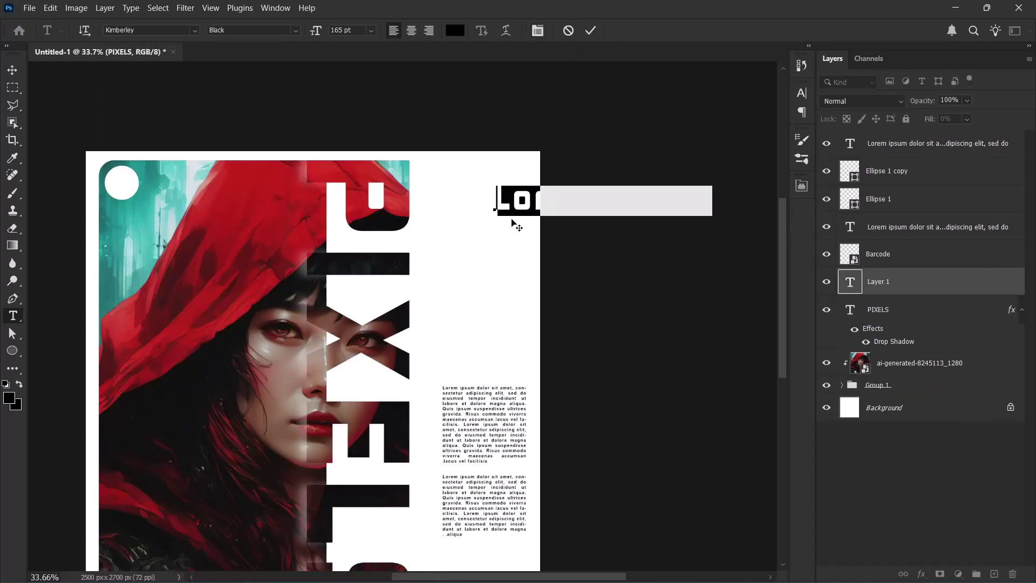
{"action": "key", "text": "Left"}
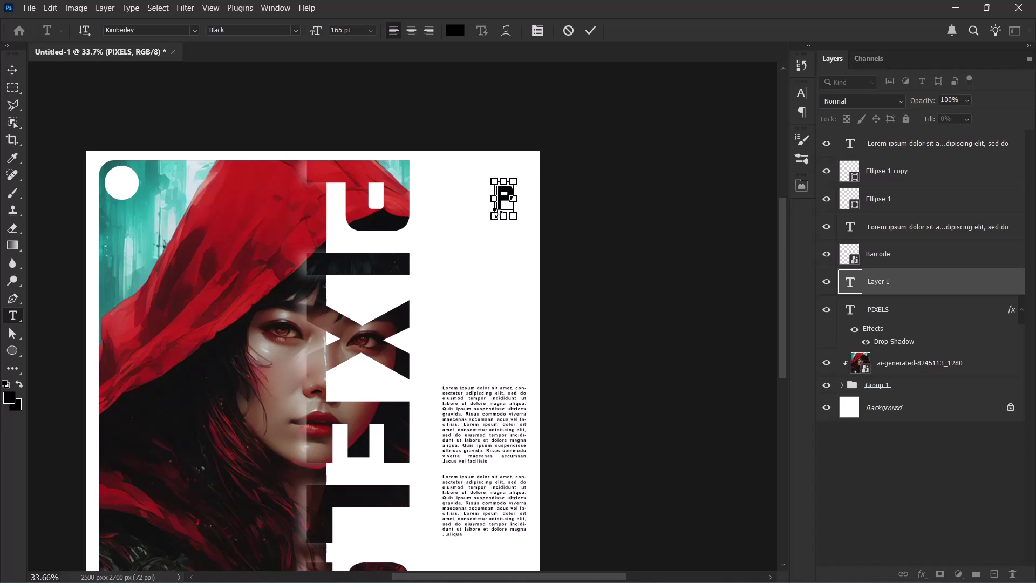
{"action": "left_click_drag", "start_coordinate": [503, 207], "coordinate": [172, 265]}
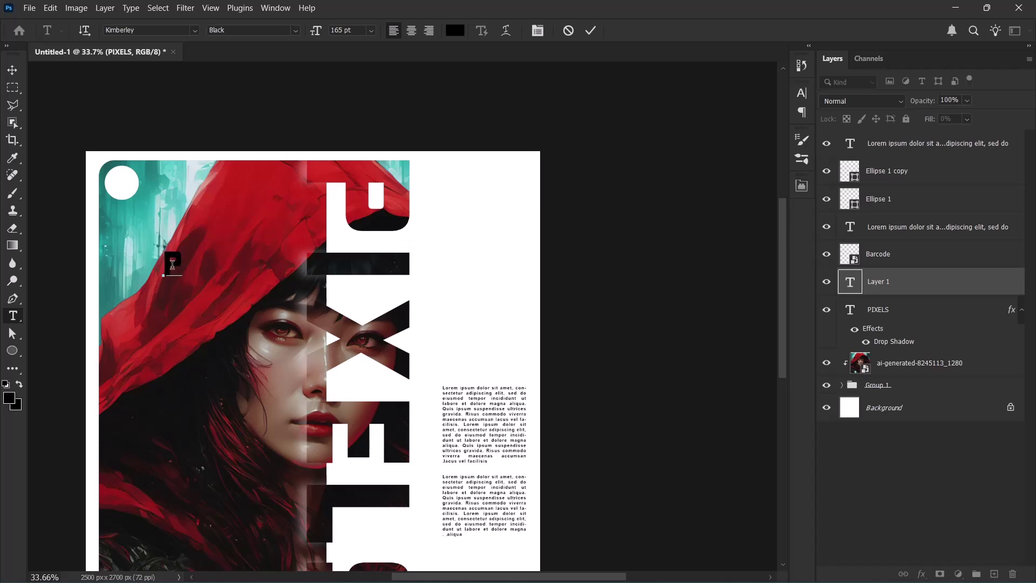
{"action": "type", "text": "OP"}
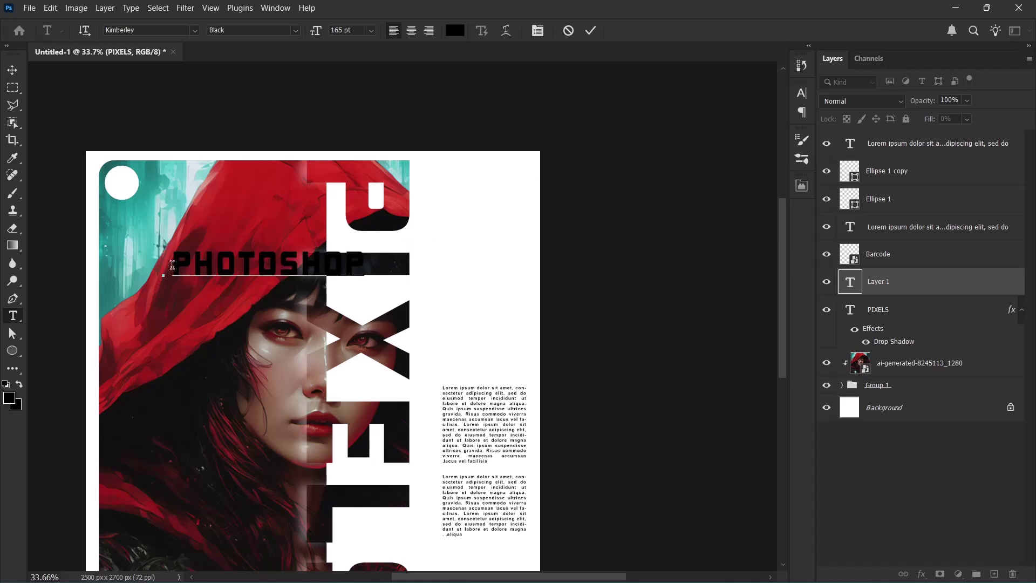
{"action": "key", "text": "BackSpace"}
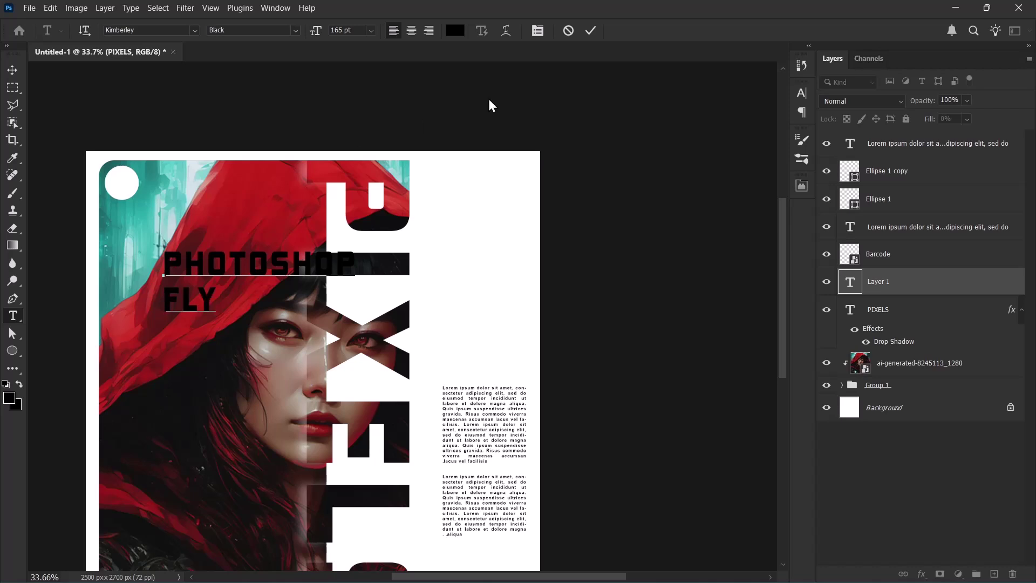
Step: Color the PHOTOSHOP FLY text with a red sampled from the hood and commit it
{"action": "key", "text": "ctrl+a"}
{"action": "left_click", "coordinate": [455, 30]}
{"action": "left_click", "coordinate": [250, 178]}
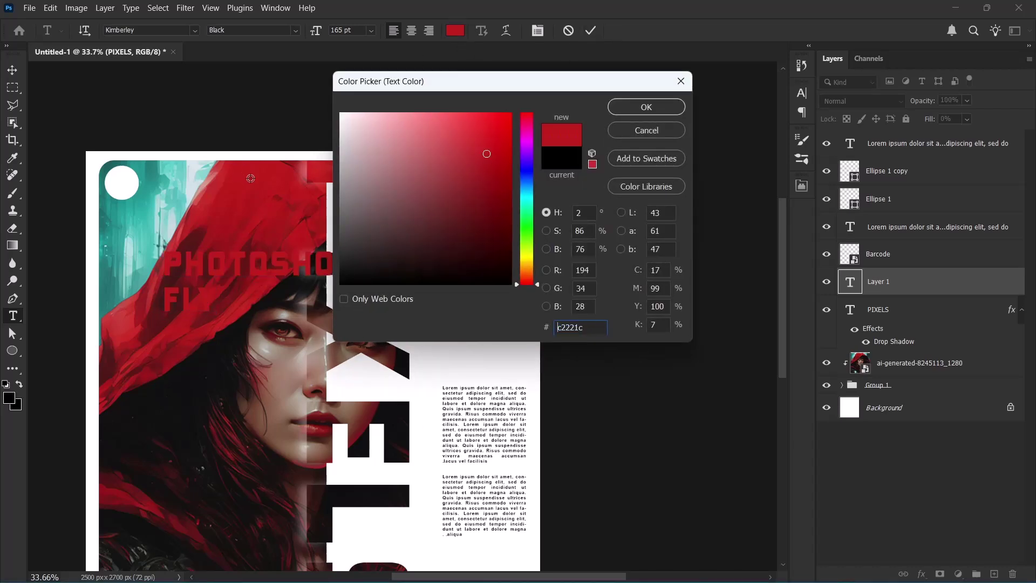
{"action": "left_click", "coordinate": [643, 107]}
{"action": "left_click", "coordinate": [592, 31]}
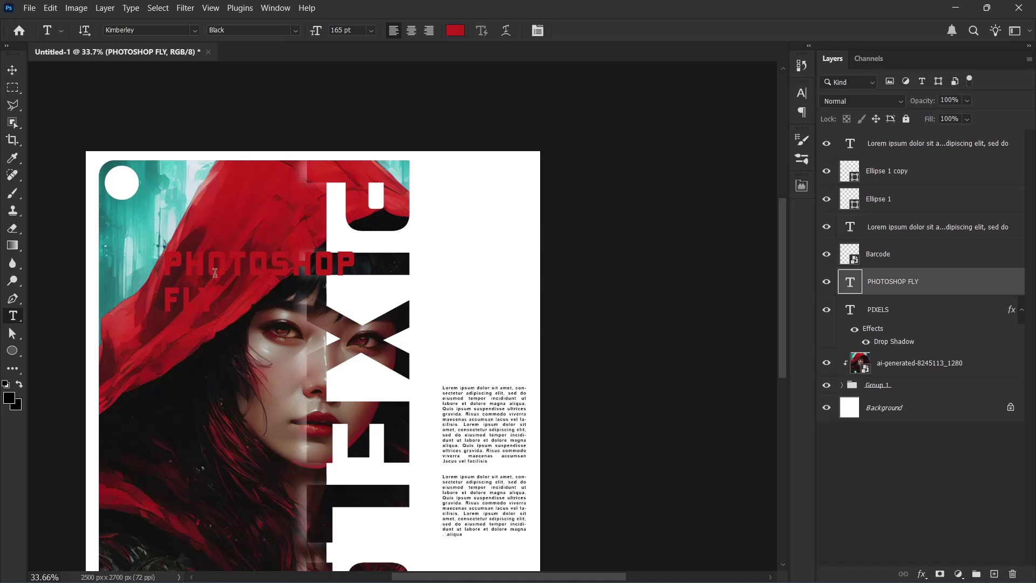
Step: Move the PHOTOSHOP FLY text into the white column and rotate it 90° clockwise
{"action": "key", "text": "v"}
{"action": "left_click_drag", "start_coordinate": [214, 273], "coordinate": [495, 121]}
{"action": "key", "text": "ctrl+t"}
{"action": "scroll", "coordinate": [494, 278], "scroll_direction": "up", "scroll_amount": 5}
{"action": "key", "text": "Return"}
Step: Reduce the PHOTOSHOP FLY text to 49 pt and align its start with the portrait's top edge
{"action": "double_click", "coordinate": [501, 188]}
{"action": "left_click_drag", "start_coordinate": [315, 29], "coordinate": [302, 29]}
{"action": "key", "text": "ctrl+Return"}
{"action": "left_click_drag", "start_coordinate": [489, 106], "coordinate": [488, 101]}
Step: Duplicate the PHOTOSHOP FLY text below itself and replace the copy's wording with TYPOGRAPHY & DESIGN on two lines
{"action": "left_click_drag", "start_coordinate": [487, 123], "coordinate": [483, 247], "text": "alt"}
{"action": "double_click", "coordinate": [482, 247]}
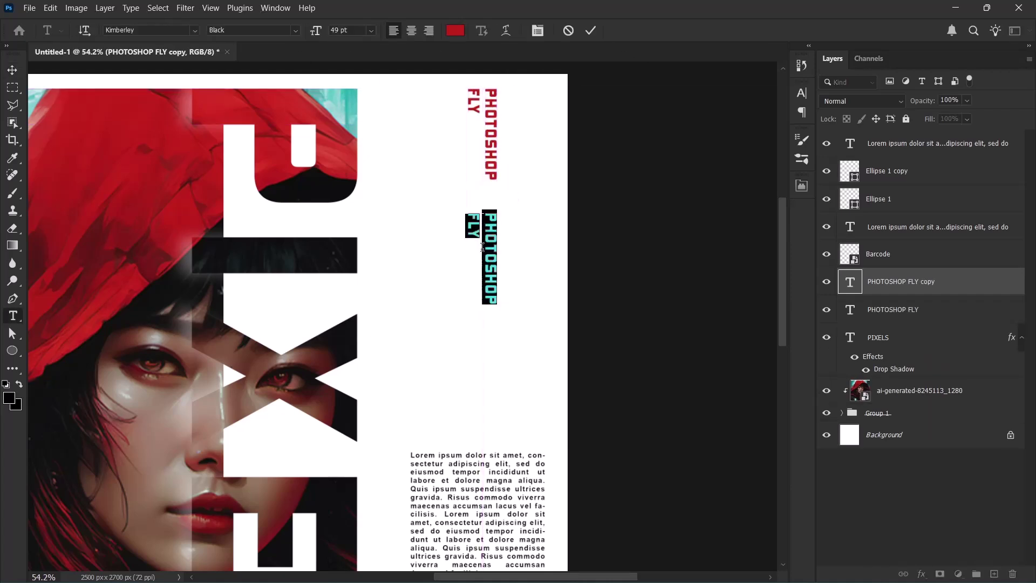
{"action": "type", "text": "TYPOGRAPHY"}
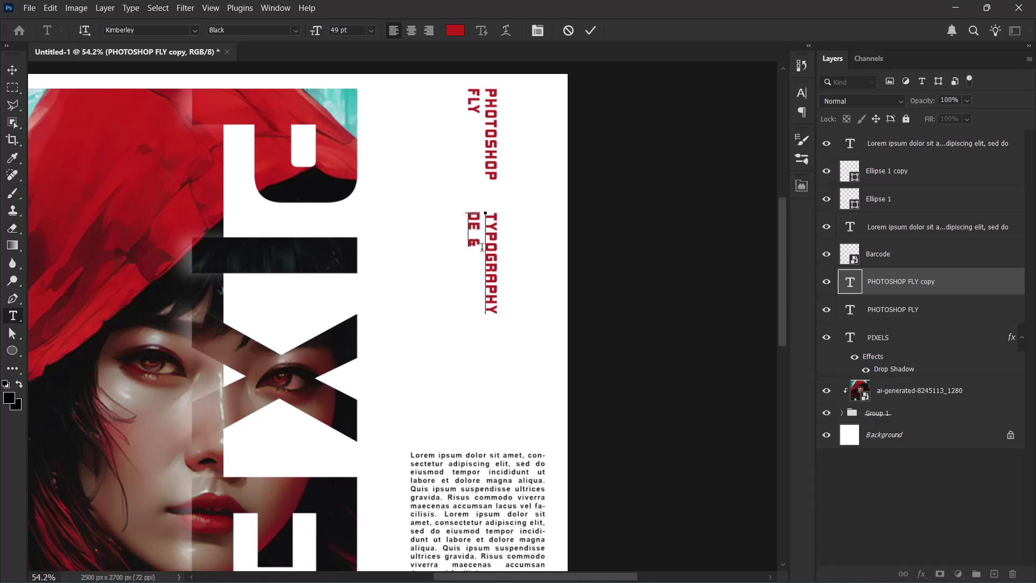
Step: Give the TYPOGRAPHY & DESIGN text a left-to-right paragraph direction with left alignment, and commit it
{"action": "key", "text": "ctrl+a"}
{"action": "left_click", "coordinate": [802, 113]}
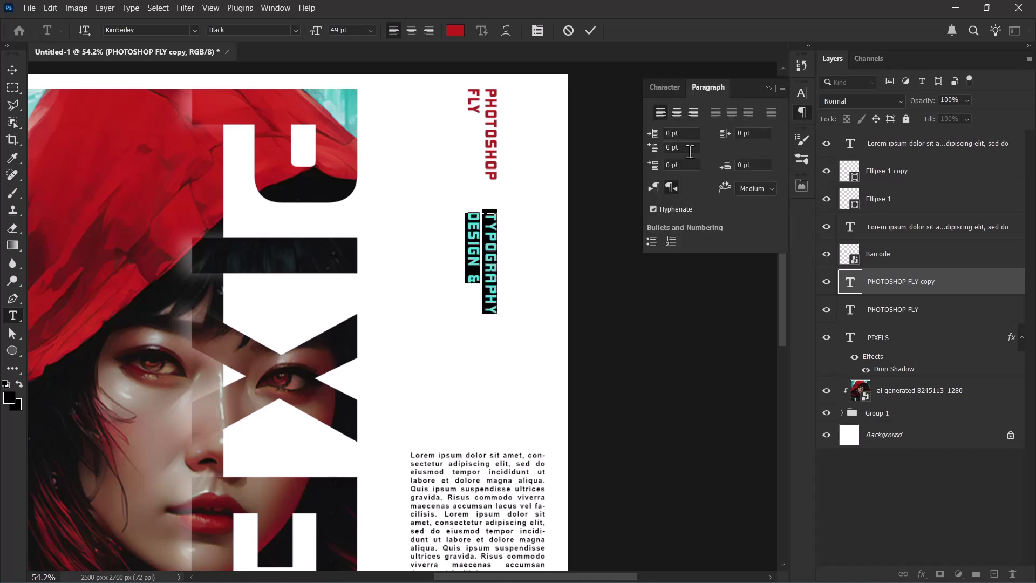
{"action": "left_click", "coordinate": [654, 188]}
{"action": "left_click", "coordinate": [661, 113]}
{"action": "left_click", "coordinate": [591, 31]}
Step: Duplicate the TYPOGRAPHY & DESIGN text below itself and change the copy to 21-11-2025 THURSDAY on two lines
{"action": "scroll", "coordinate": [502, 194], "scroll_direction": "down", "scroll_amount": 2}
{"action": "left_click_drag", "start_coordinate": [489, 290], "coordinate": [484, 294], "text": "alt"}
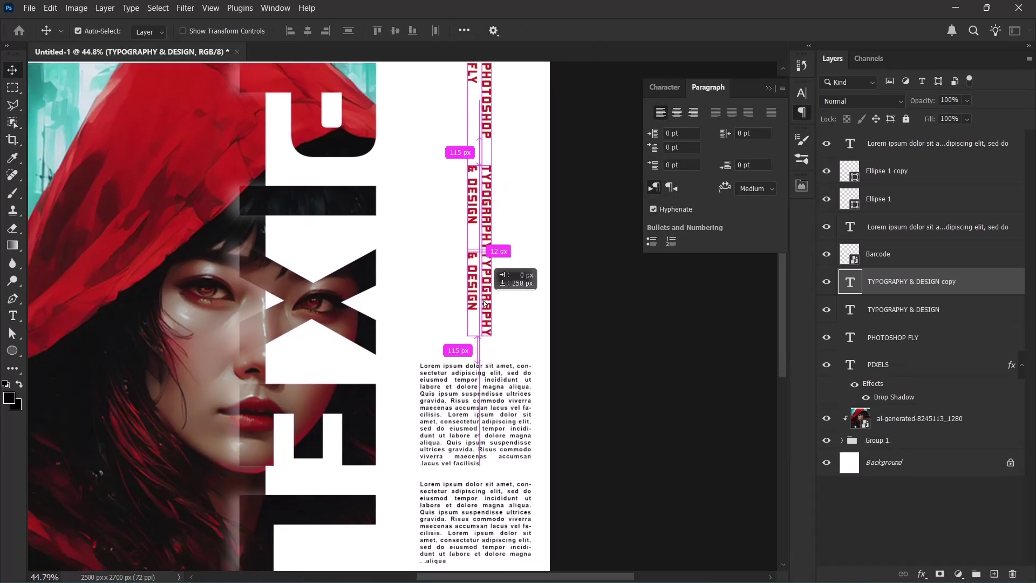
{"action": "double_click", "coordinate": [484, 293]}
{"action": "key", "text": "BackSpace"}
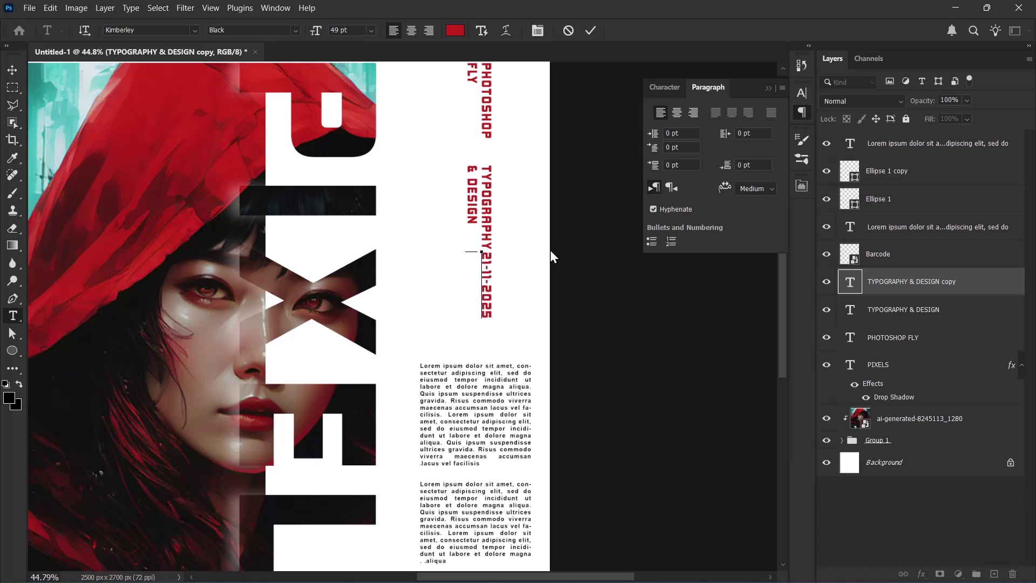
{"action": "type", "text": "THURSDAY"}
{"action": "left_click", "coordinate": [591, 30]}
{"action": "key", "text": "v"}
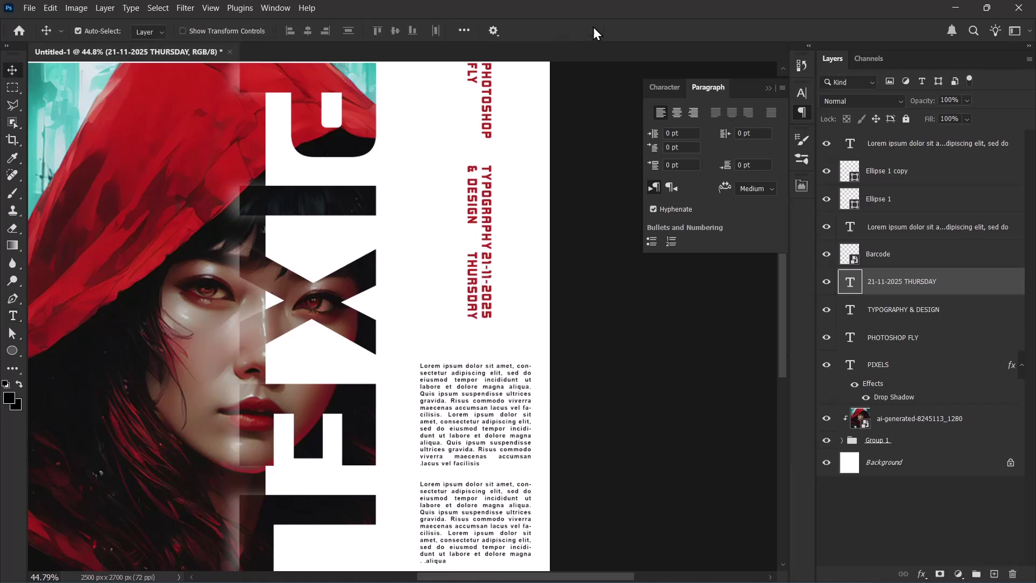
Step: Move the date text further down and space the three red text blocks evenly along the white column
{"action": "left_click_drag", "start_coordinate": [478, 284], "coordinate": [538, 376]}
{"action": "left_click", "coordinate": [521, 307], "text": "shift"}
{"action": "left_click", "coordinate": [533, 216], "text": "shift"}
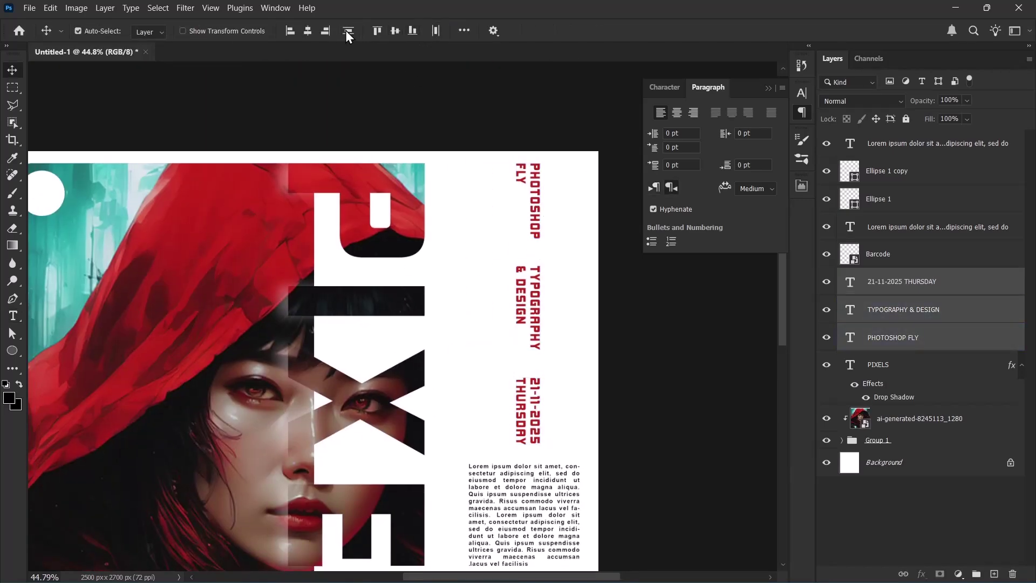
{"action": "left_click", "coordinate": [489, 264]}
Step: Add a BY text in the white space beside the PHOTOSHOP FLY block
{"action": "scroll", "coordinate": [497, 267], "scroll_direction": "up", "scroll_amount": 3}
{"action": "key", "text": "r"}
{"action": "left_click_drag", "start_coordinate": [587, 268], "coordinate": [388, 243]}
{"action": "left_click_drag", "start_coordinate": [407, 228], "coordinate": [384, 319]}
{"action": "left_click", "coordinate": [769, 87]}
{"action": "scroll", "coordinate": [367, 238], "scroll_direction": "up", "scroll_amount": 3}
{"action": "key", "text": "t"}
{"action": "left_click", "coordinate": [290, 191]}
{"action": "type", "text": "BY"}
{"action": "key", "text": "ctrl+a"}
{"action": "left_click_drag", "start_coordinate": [270, 175], "coordinate": [280, 237]}
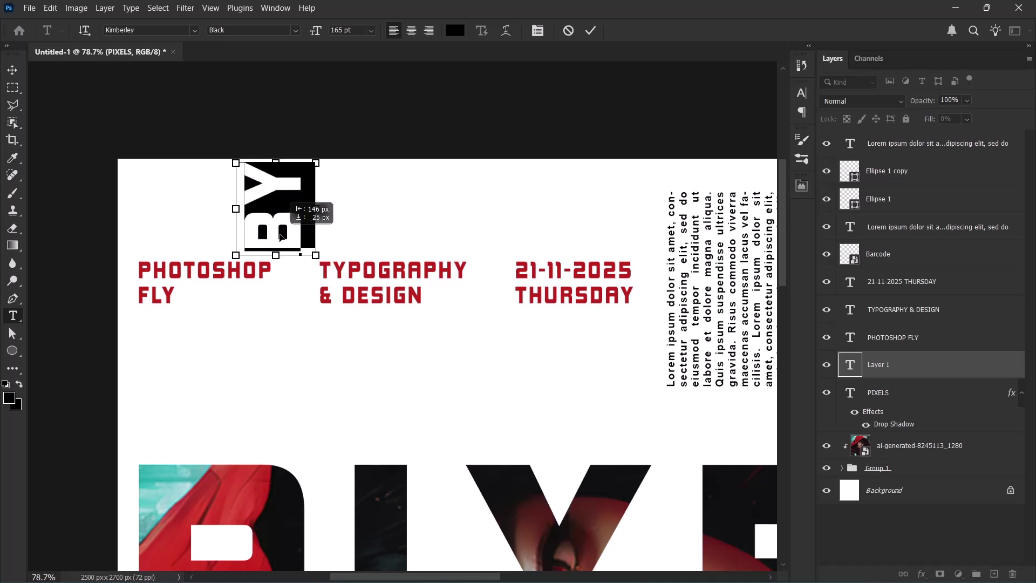
Step: Set the BY text's font to Arial Regular, reduce its size, and commit it
{"action": "left_click", "coordinate": [195, 31]}
{"action": "left_click", "coordinate": [195, 67]}
{"action": "left_click_drag", "start_coordinate": [425, 464], "coordinate": [424, 105]}
{"action": "left_click", "coordinate": [319, 168]}
{"action": "left_click", "coordinate": [296, 31]}
{"action": "left_click", "coordinate": [291, 81]}
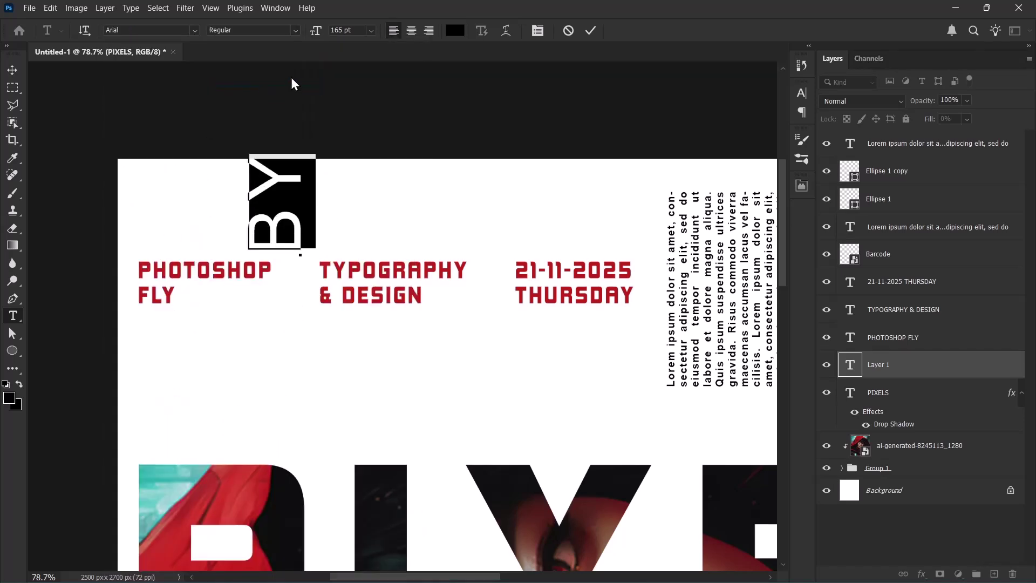
{"action": "left_click_drag", "start_coordinate": [317, 31], "coordinate": [289, 43]}
{"action": "left_click", "coordinate": [590, 30]}
Step: Rotate the BY text 90° to match the red text's direction and place it above PHOTOSHOP
{"action": "key", "text": "ctrl+t"}
{"action": "left_click_drag", "start_coordinate": [306, 191], "coordinate": [323, 239]}
{"action": "left_click_drag", "start_coordinate": [301, 231], "coordinate": [206, 240]}
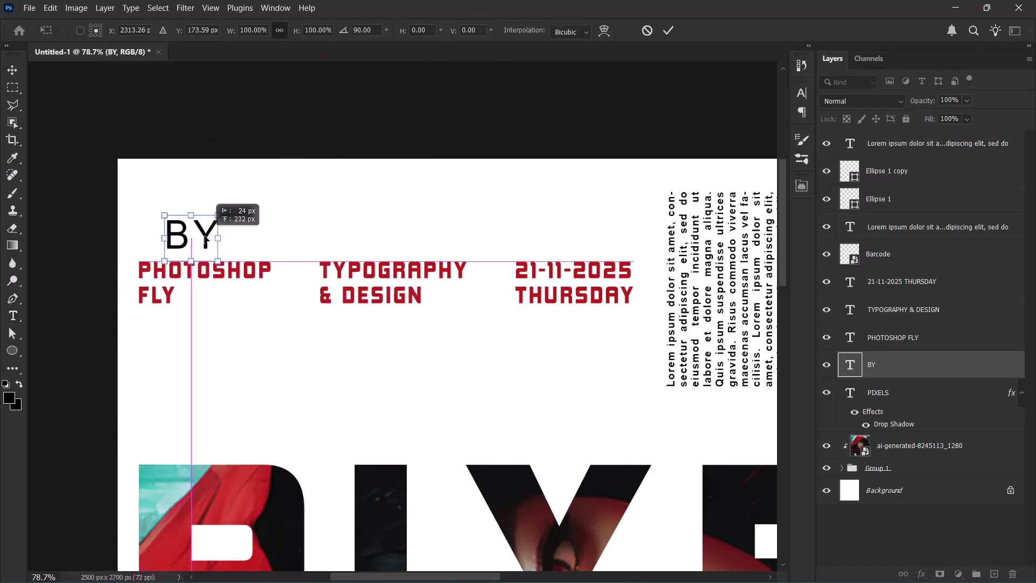
{"action": "key", "text": "Return"}
Step: Shrink the BY text further to a small label and align its start with the PHOTOSHOP line
{"action": "double_click", "coordinate": [206, 240]}
{"action": "left_click_drag", "start_coordinate": [317, 31], "coordinate": [291, 37]}
{"action": "key", "text": "ctrl+Return"}
{"action": "key", "text": "v"}
{"action": "scroll", "coordinate": [323, 263], "scroll_direction": "up", "scroll_amount": 3}
{"action": "left_click_drag", "start_coordinate": [129, 234], "coordinate": [97, 233]}
Step: Change the BY label's text color to gray and commit it
{"action": "double_click", "coordinate": [97, 235]}
{"action": "left_click", "coordinate": [456, 31]}
{"action": "left_click_drag", "start_coordinate": [368, 181], "coordinate": [288, 199]}
{"action": "left_click", "coordinate": [647, 107]}
{"action": "key", "text": "ctrl+Return"}
{"action": "key", "text": "v"}
Step: Copy the gray BY label above the other two red text blocks and change the copies to TYPE and DATE
{"action": "left_click_drag", "start_coordinate": [96, 233], "coordinate": [583, 224], "text": "alt"}
{"action": "double_click", "coordinate": [335, 231]}
{"action": "type", "text": "TYPE"}
{"action": "key", "text": "ctrl+Return"}
{"action": "key", "text": "v"}
{"action": "double_click", "coordinate": [614, 233]}
{"action": "left_click", "coordinate": [592, 31]}
{"action": "key", "text": "v"}
Step: Return the canvas view to its upright 0° rotation
{"action": "scroll", "coordinate": [658, 229], "scroll_direction": "down", "scroll_amount": 4}
{"action": "key", "text": "r"}
{"action": "left_click_drag", "start_coordinate": [528, 191], "coordinate": [613, 497]}
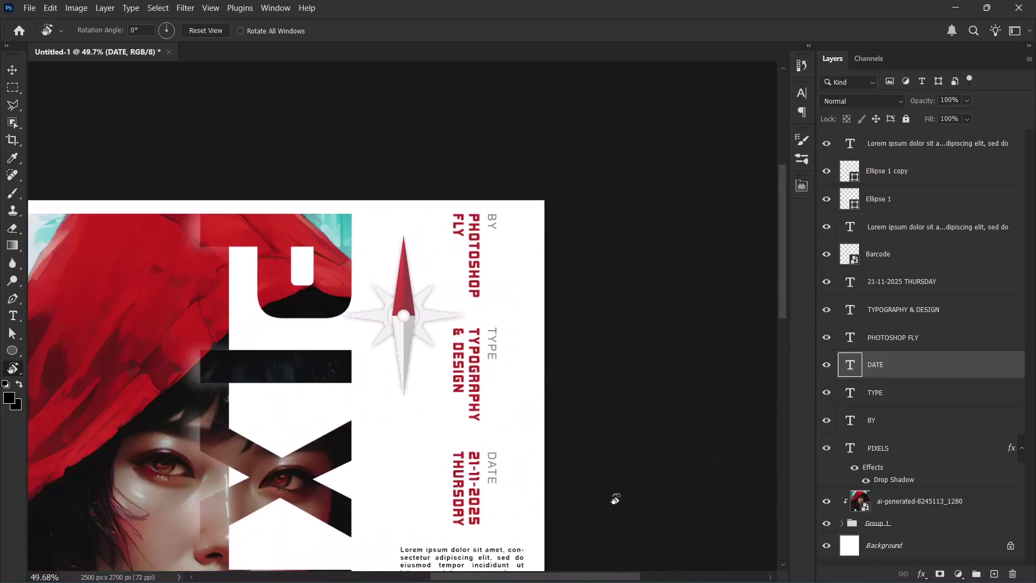
{"action": "scroll", "coordinate": [534, 395], "scroll_direction": "down", "scroll_amount": 5}
{"action": "left_click_drag", "start_coordinate": [526, 411], "coordinate": [523, 363]}
{"action": "key", "text": "v"}
{"action": "scroll", "coordinate": [534, 379], "scroll_direction": "up", "scroll_amount": 8}
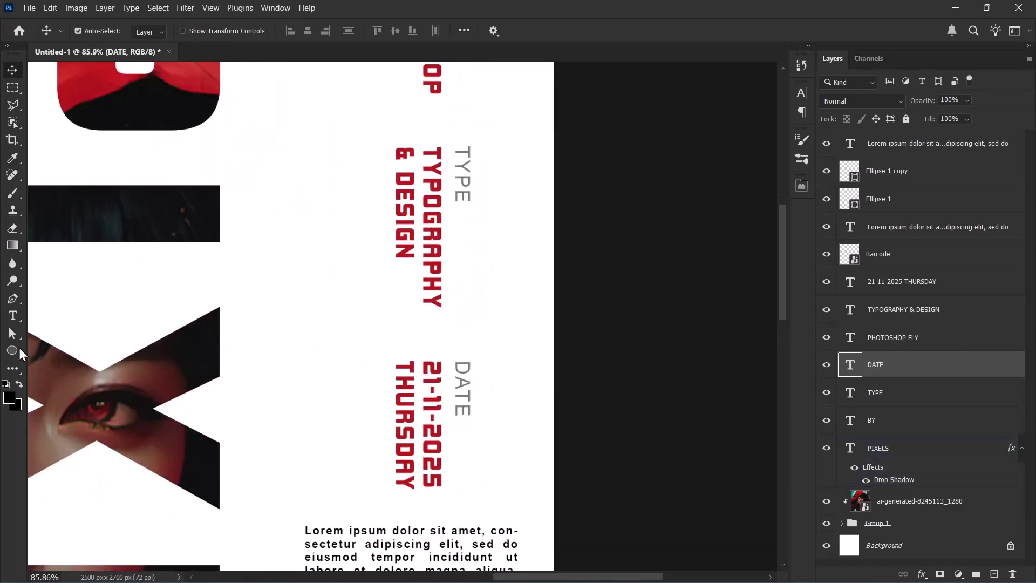
Step: Draw a thin horizontal rectangle about 354 × 8 px between the TYPOGRAPHY & DESIGN and DATE blocks and fill it black
{"action": "right_click", "coordinate": [17, 353]}
{"action": "left_click", "coordinate": [51, 350]}
{"action": "left_click_drag", "start_coordinate": [521, 318], "coordinate": [521, 318]}
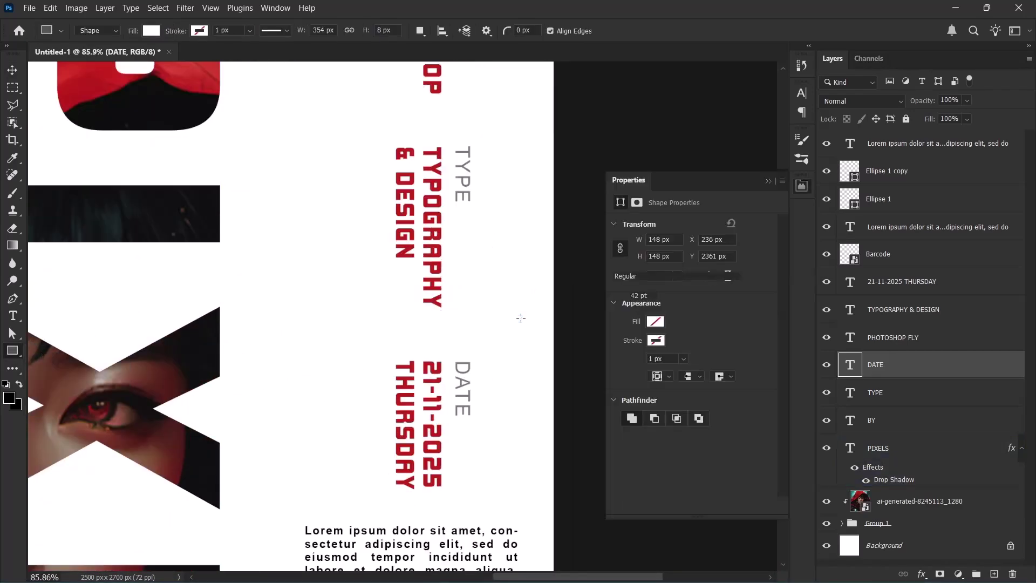
{"action": "scroll", "coordinate": [521, 317], "scroll_direction": "up", "scroll_amount": 3}
{"action": "left_click", "coordinate": [655, 323]}
{"action": "left_click", "coordinate": [642, 396]}
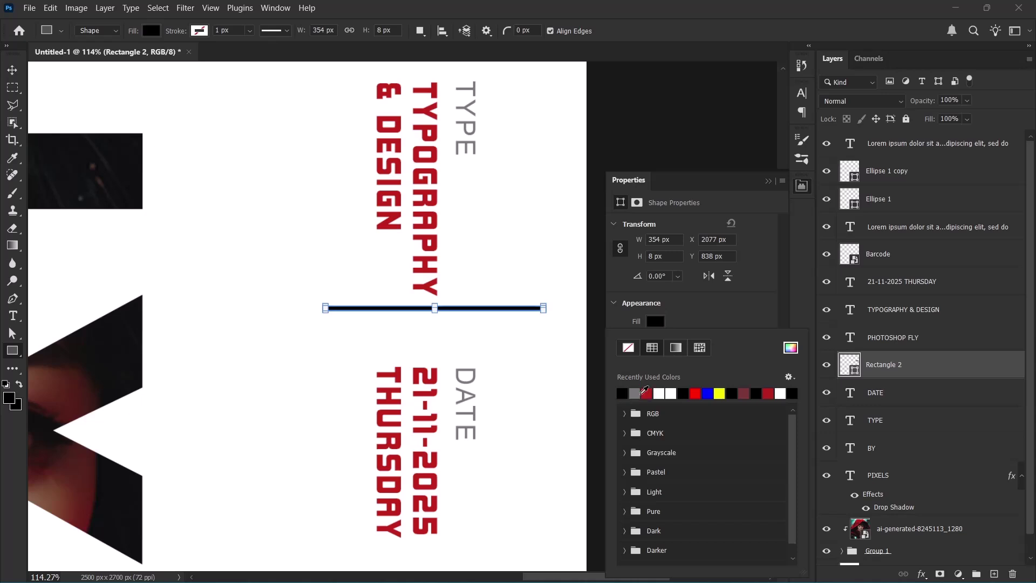
Step: Center the black divider line under the TYPOGRAPHY & DESIGN block and place a copy between the PHOTOSHOP FLY and TYPE blocks
{"action": "key", "text": "v"}
{"action": "left_click_drag", "start_coordinate": [420, 309], "coordinate": [416, 108]}
{"action": "left_click_drag", "start_coordinate": [413, 130], "coordinate": [422, 207]}
{"action": "scroll", "coordinate": [468, 259], "scroll_direction": "down", "scroll_amount": 13}
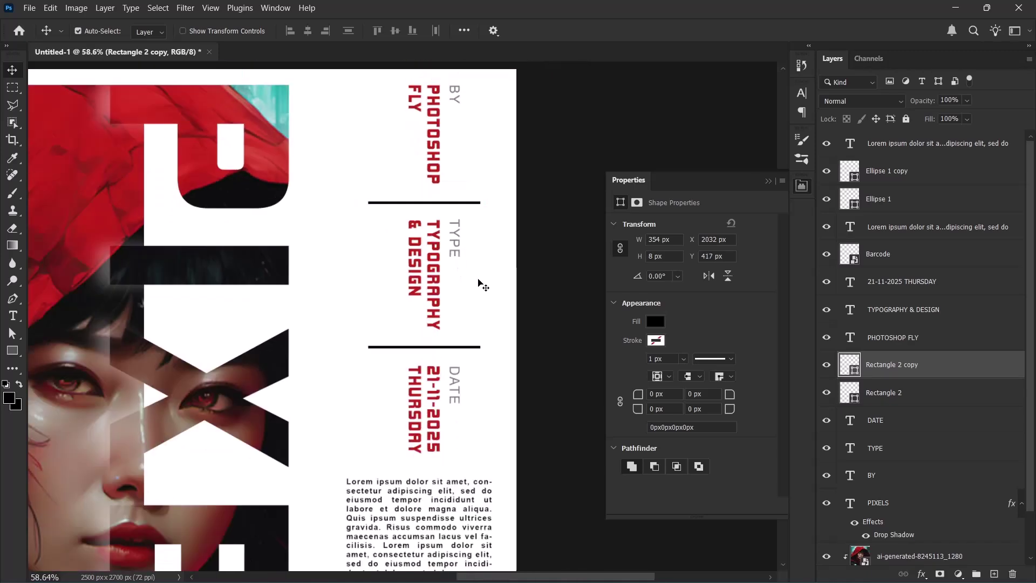
{"action": "scroll", "coordinate": [413, 232], "scroll_direction": "up", "scroll_amount": 10}
{"action": "scroll", "coordinate": [410, 231], "scroll_direction": "down", "scroll_amount": 2}
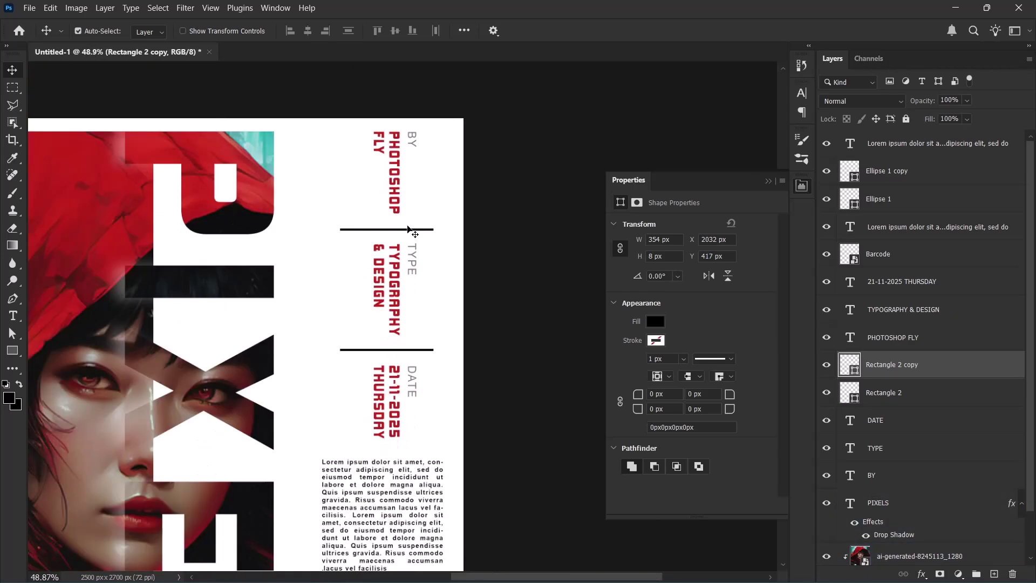
Step: Thin the divider line above the TYPE block to 4 px high and nudge it slightly down
{"action": "scroll", "coordinate": [400, 233], "scroll_direction": "up", "scroll_amount": 6}
{"action": "left_click", "coordinate": [18, 354]}
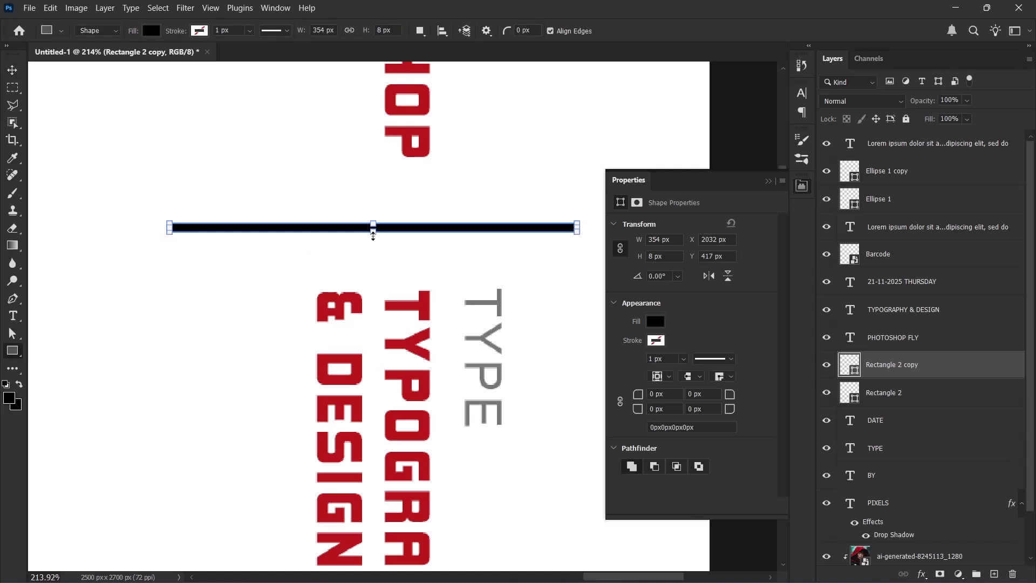
{"action": "left_click_drag", "start_coordinate": [374, 231], "coordinate": [374, 227]}
{"action": "left_click", "coordinate": [12, 71]}
{"action": "left_click", "coordinate": [490, 206]}
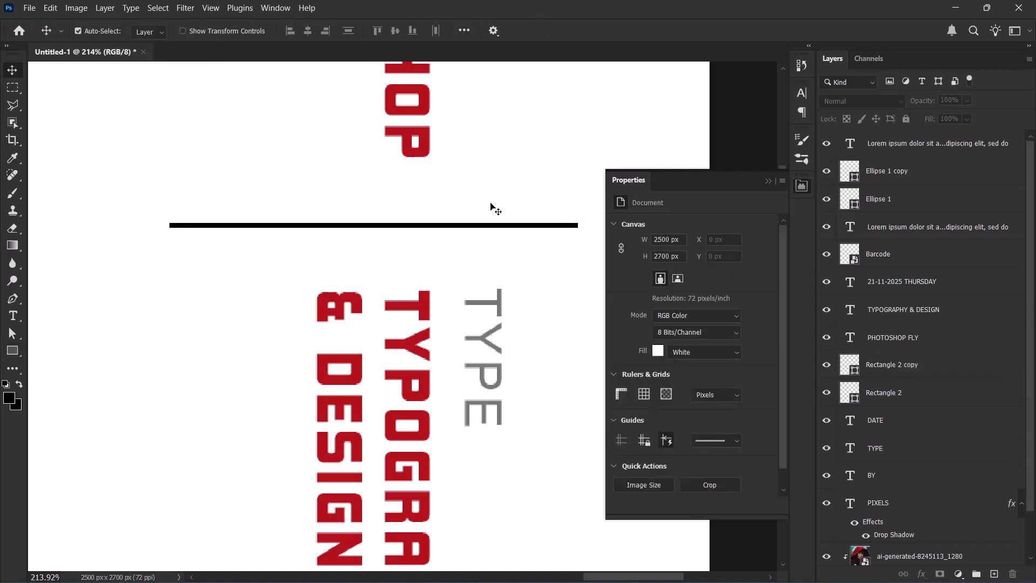
{"action": "scroll", "coordinate": [490, 206], "scroll_direction": "down", "scroll_amount": 2}
{"action": "left_click_drag", "start_coordinate": [471, 222], "coordinate": [471, 224]}
{"action": "scroll", "coordinate": [472, 225], "scroll_direction": "down", "scroll_amount": 2}
Step: Delete the thicker divider line below the TYPOGRAPHY & DESIGN block
{"action": "left_click_drag", "start_coordinate": [433, 391], "coordinate": [433, 282]}
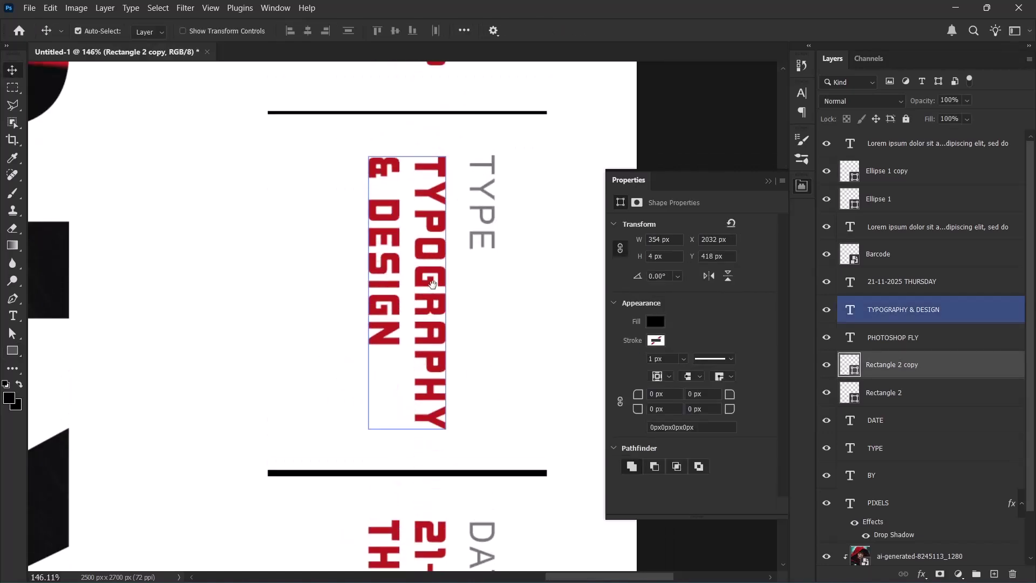
{"action": "left_click", "coordinate": [462, 475]}
{"action": "key", "text": "Delete"}
Step: Try copying the thin black divider into the gap between the TYPOGRAPHY & DESIGN and DATE blocks
{"action": "left_click_drag", "start_coordinate": [426, 114], "coordinate": [423, 456]}
{"action": "key", "text": "ctrl+z"}
{"action": "left_click", "coordinate": [415, 280]}
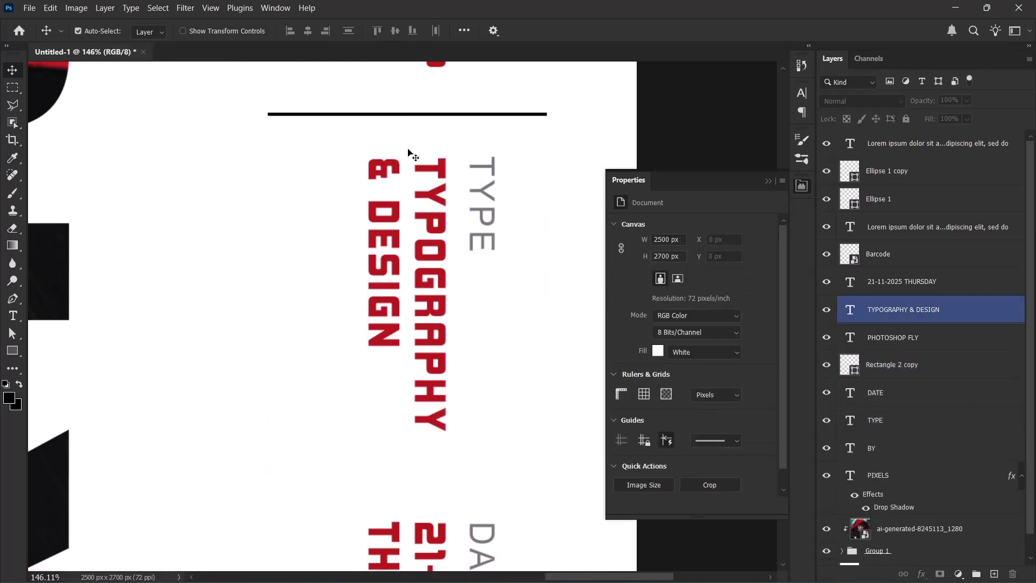
{"action": "left_click_drag", "start_coordinate": [401, 115], "coordinate": [387, 479]}
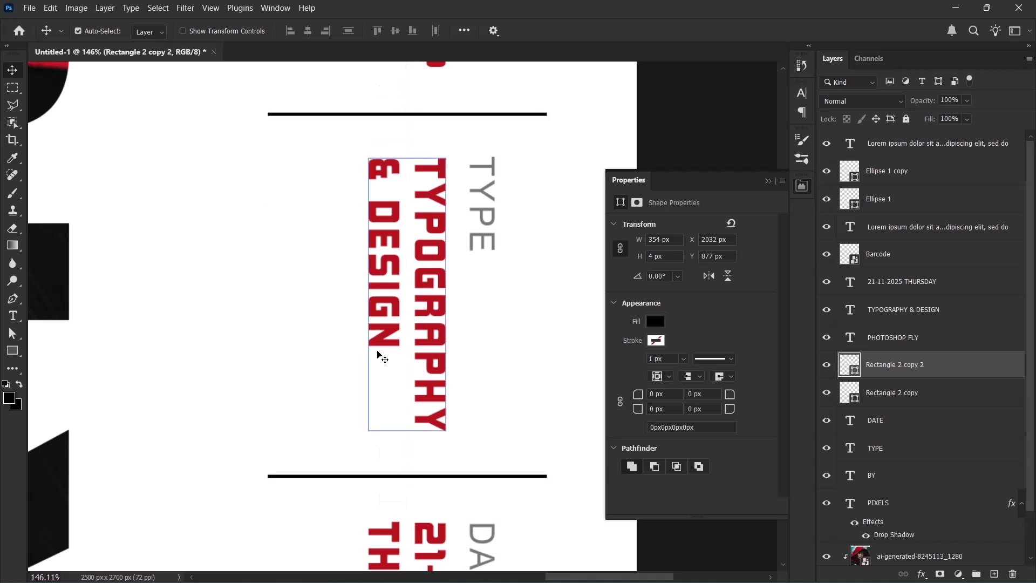
{"action": "scroll", "coordinate": [382, 352], "scroll_direction": "down", "scroll_amount": 1}
{"action": "key", "text": "ctrl+z"}
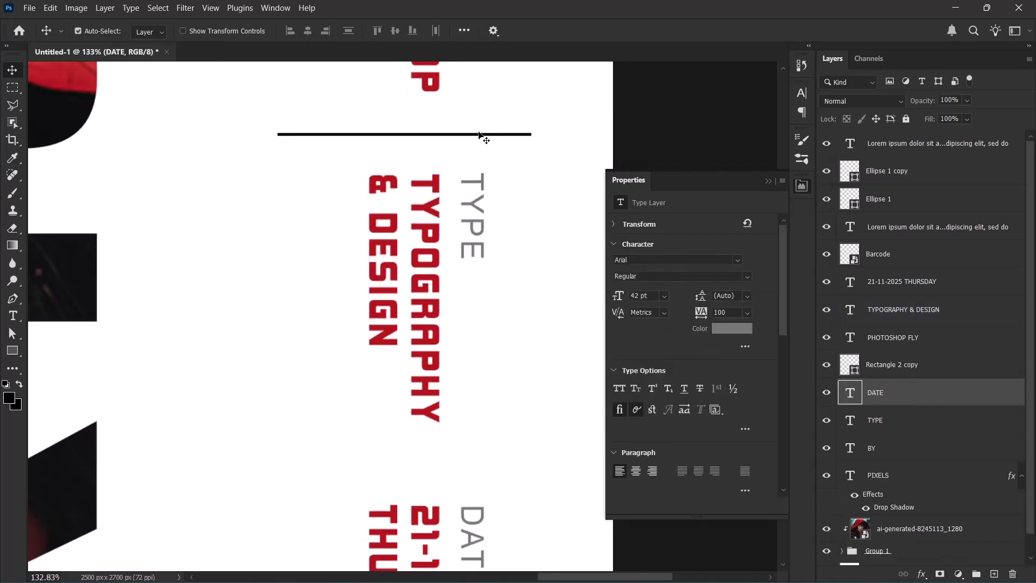
Step: Change the fill of the divider line above the TYPE block to the recently used gray
{"action": "left_click", "coordinate": [481, 134]}
{"action": "left_click", "coordinate": [655, 321]}
{"action": "left_click", "coordinate": [631, 393]}
{"action": "left_click", "coordinate": [518, 155]}
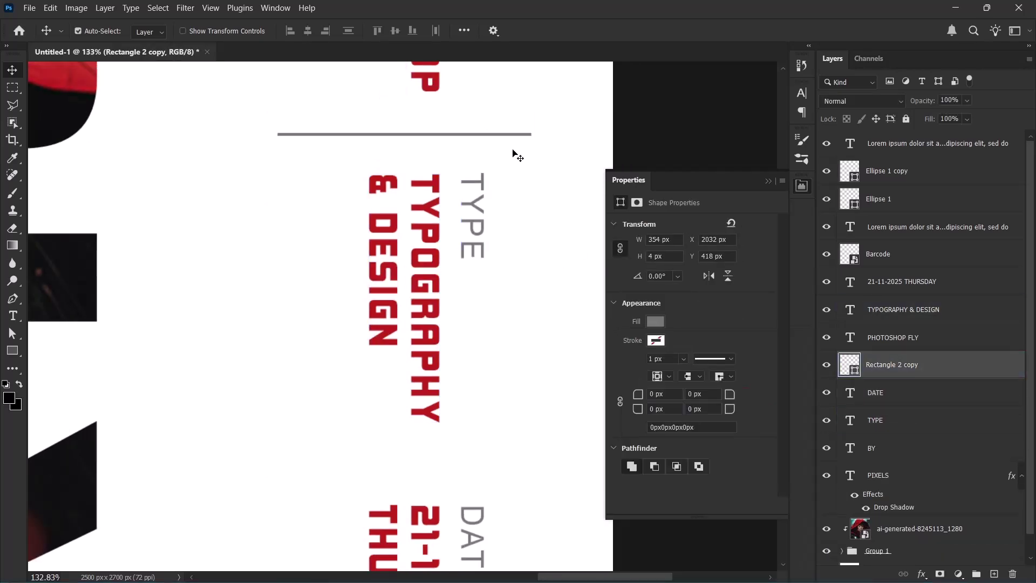
Step: Copy the gray divider line straight down between the TYPOGRAPHY & DESIGN and DATE blocks and collapse the shape properties
{"action": "left_click_drag", "start_coordinate": [499, 136], "coordinate": [488, 469]}
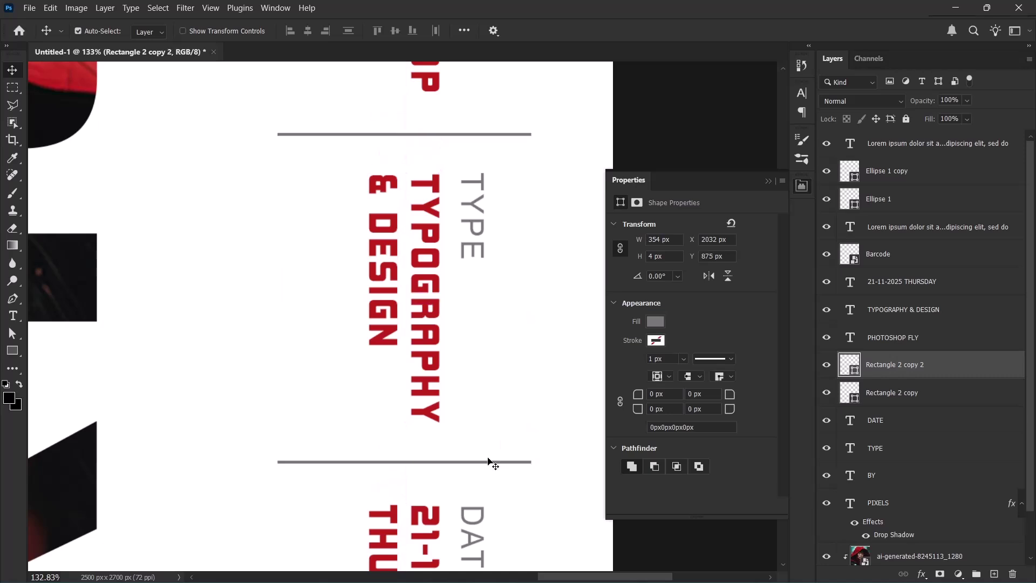
{"action": "scroll", "coordinate": [488, 469], "scroll_direction": "down", "scroll_amount": 5}
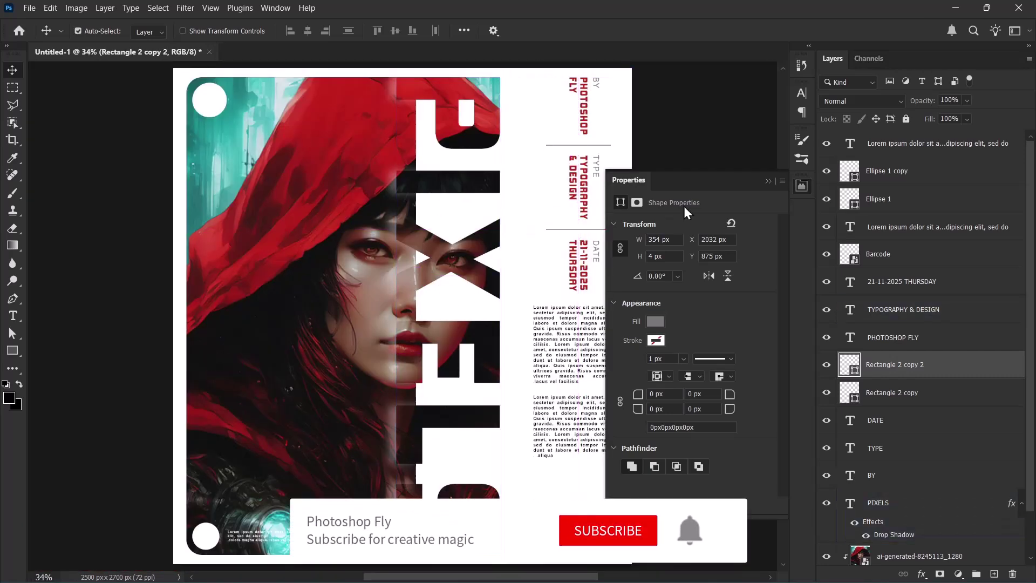
{"action": "left_click", "coordinate": [768, 182]}
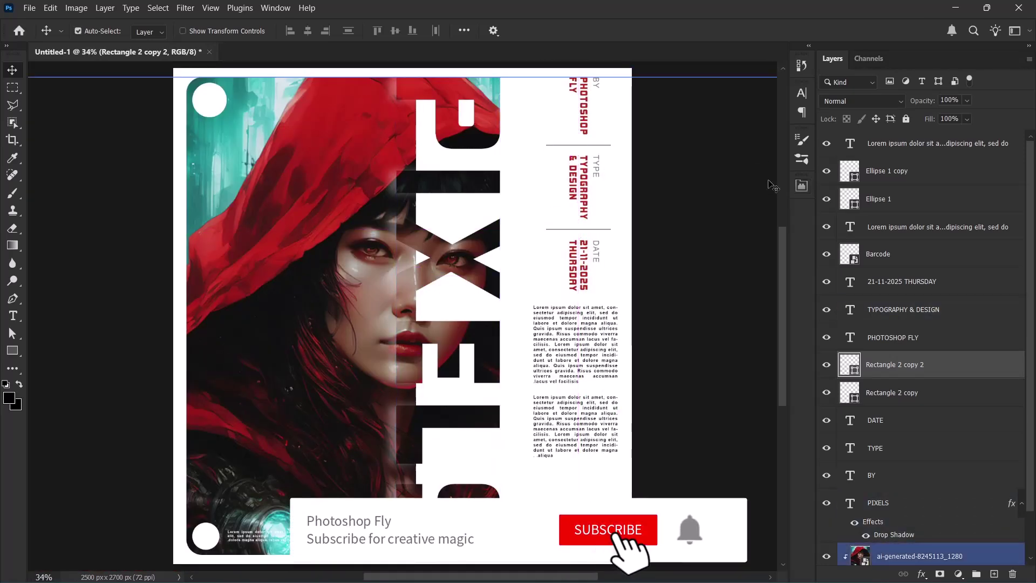